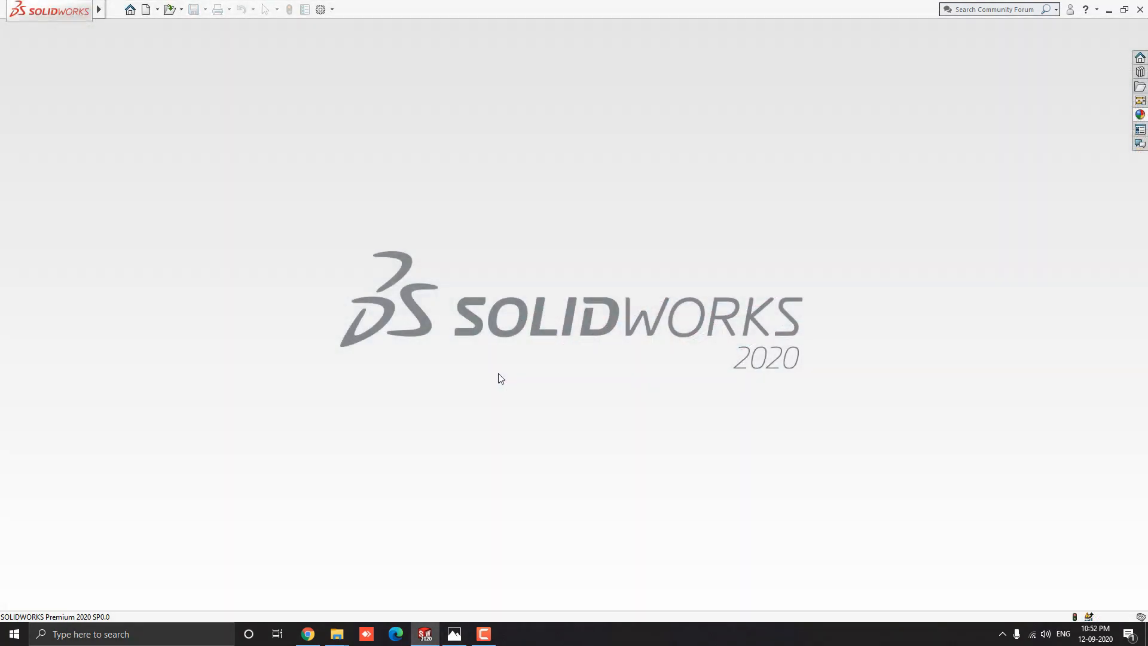
- Create a new part document
click(147, 10)
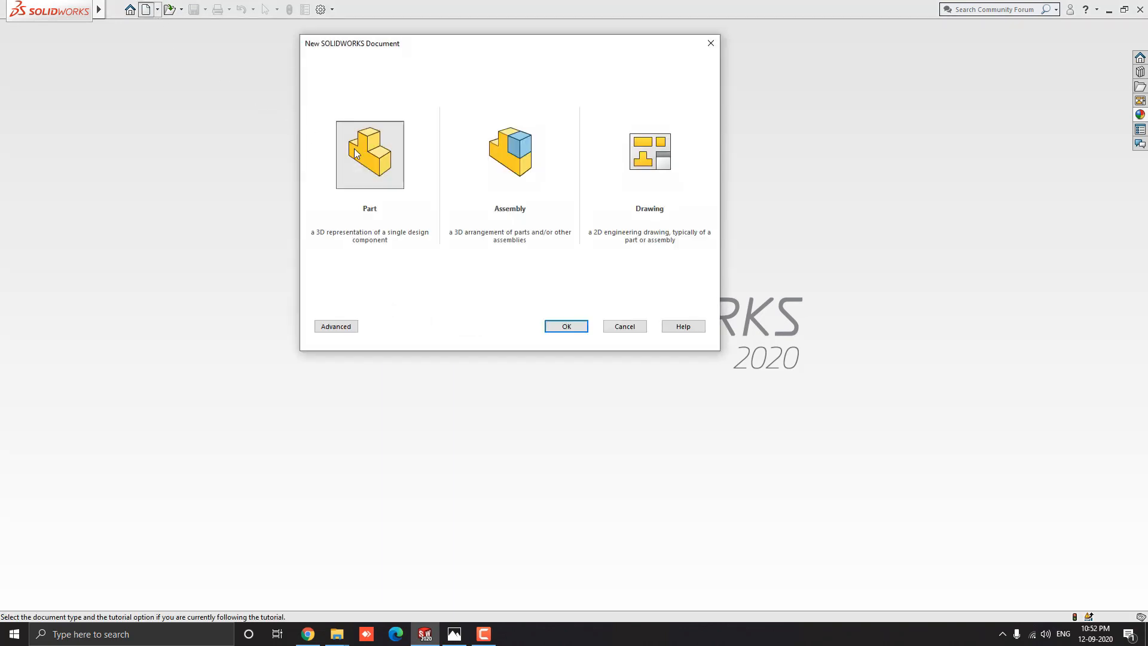
click(355, 154)
click(566, 327)
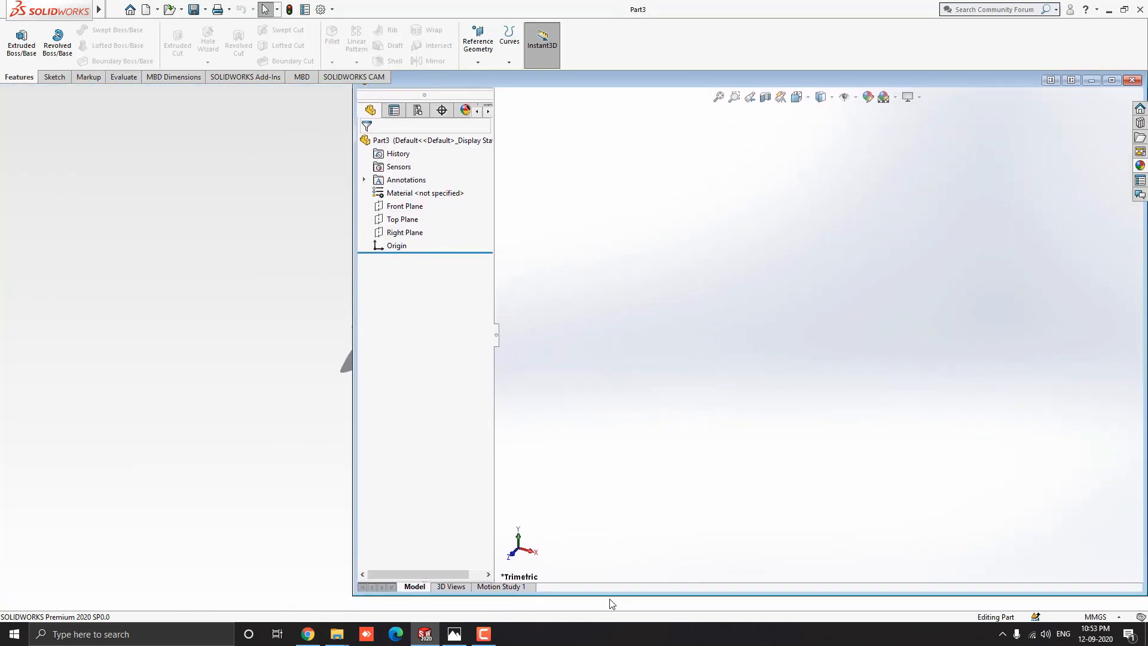
- Show the dimensioned isometric reference drawing and widen the part window so both sit side by side
click(454, 634)
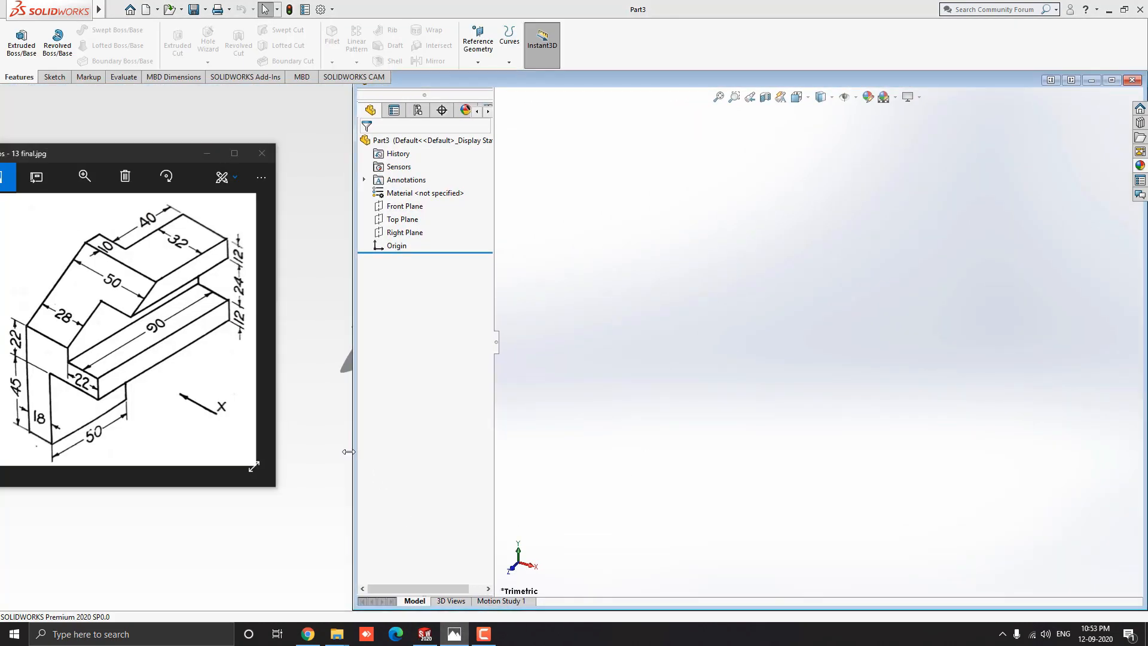
drag(349, 452, 274, 446)
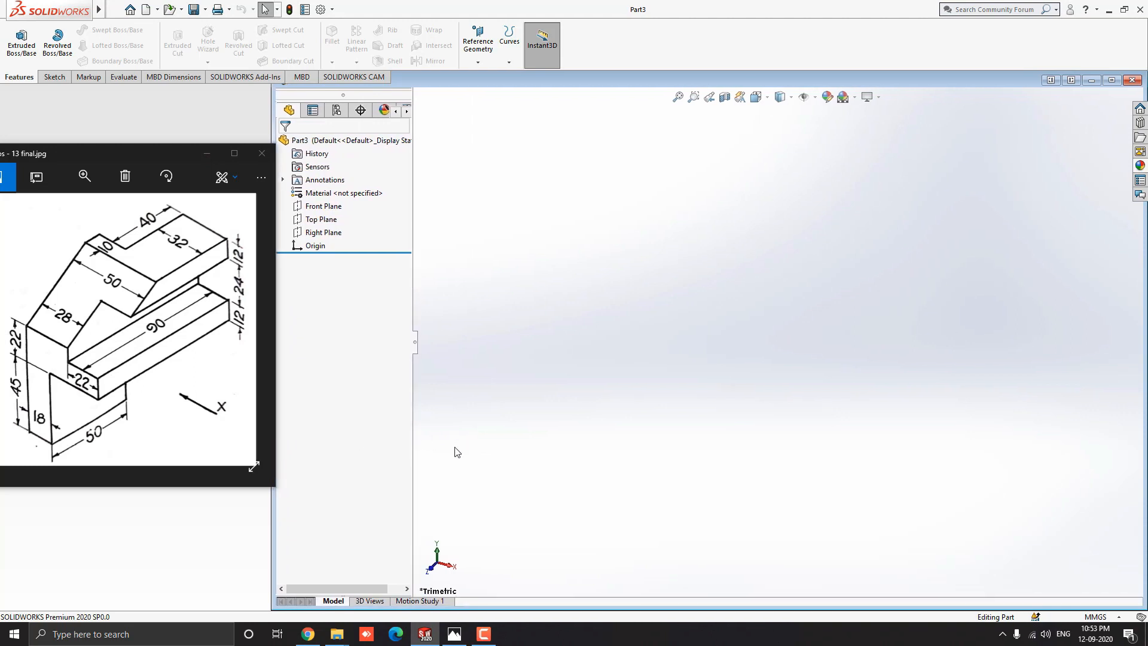
click(122, 484)
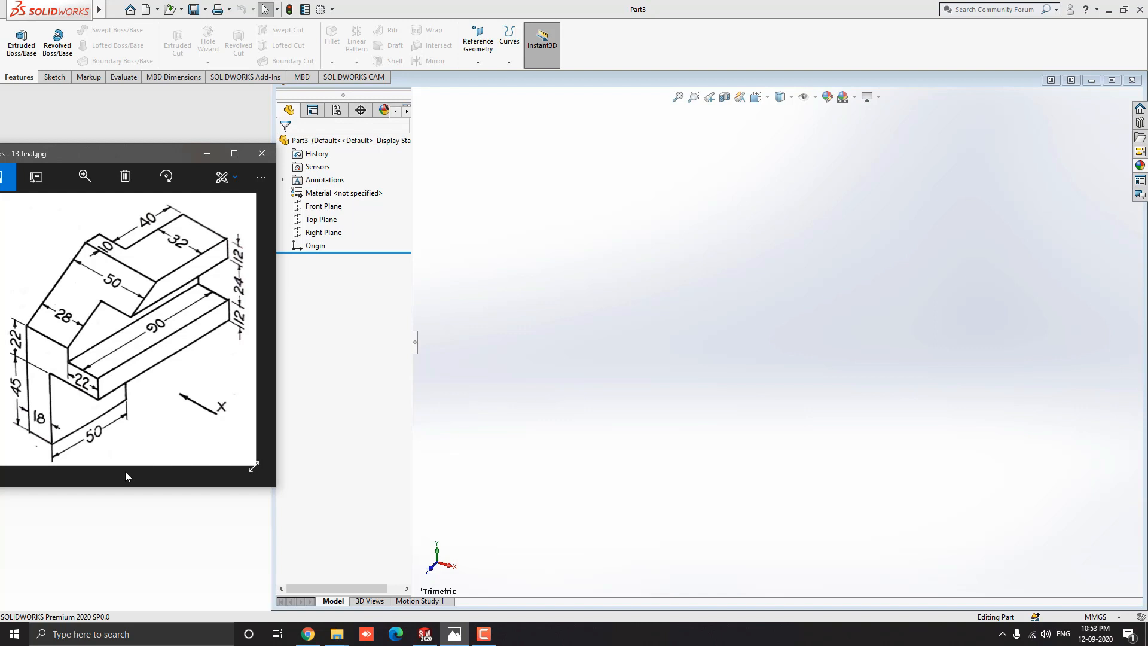
click(551, 367)
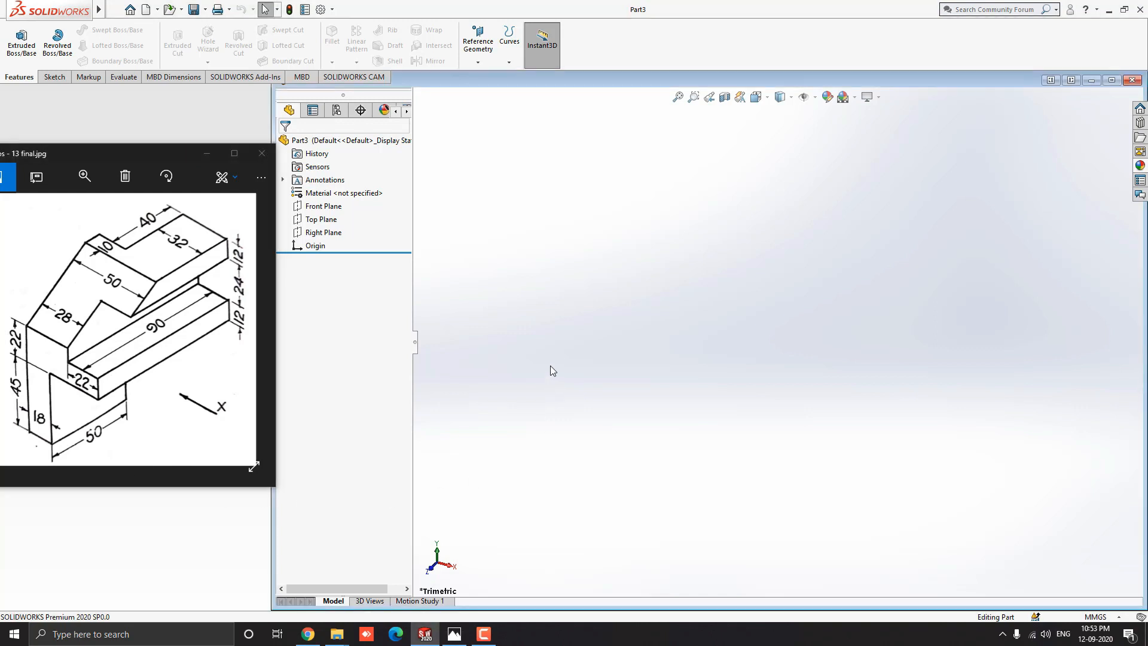
- Start a new sketch on the Front Plane
click(321, 206)
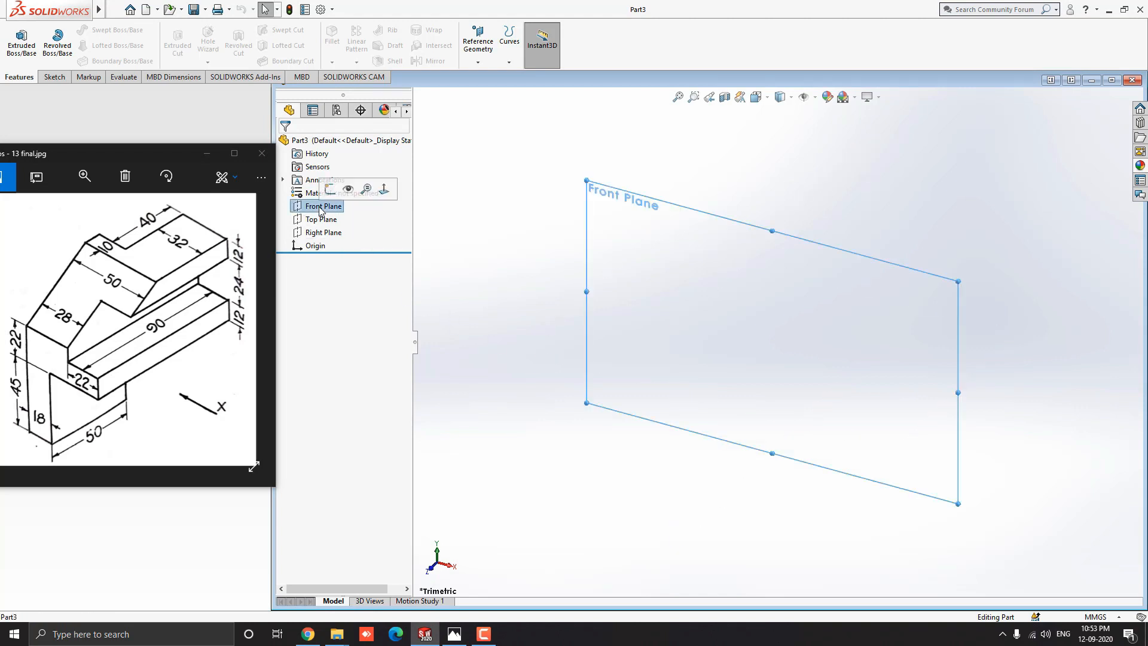
click(330, 190)
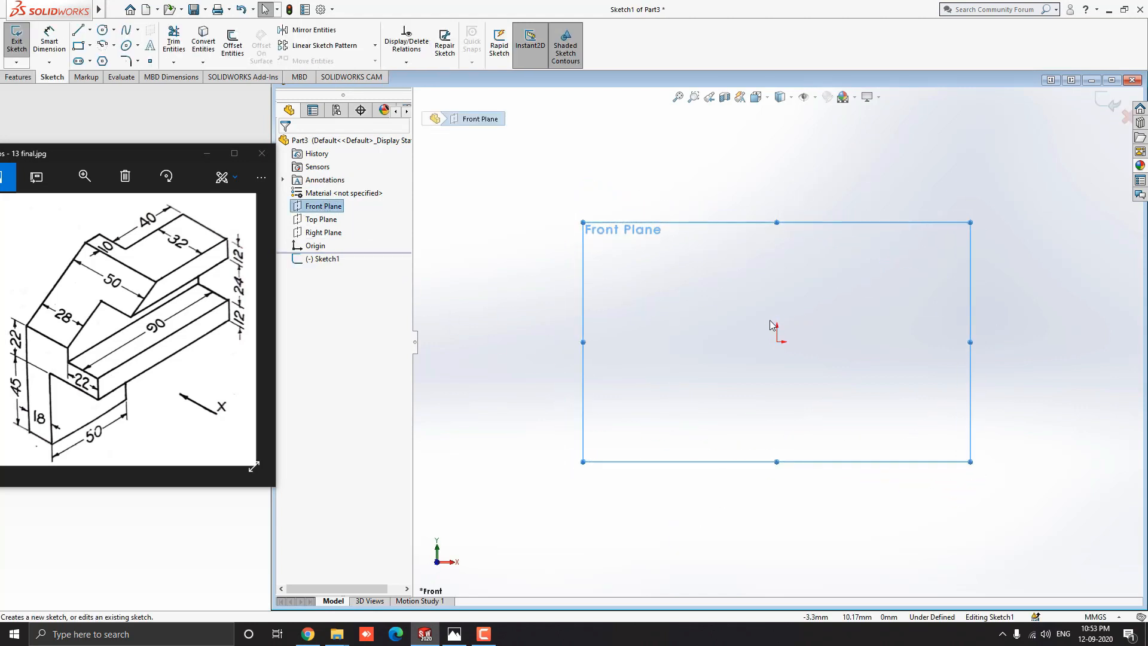
click(544, 327)
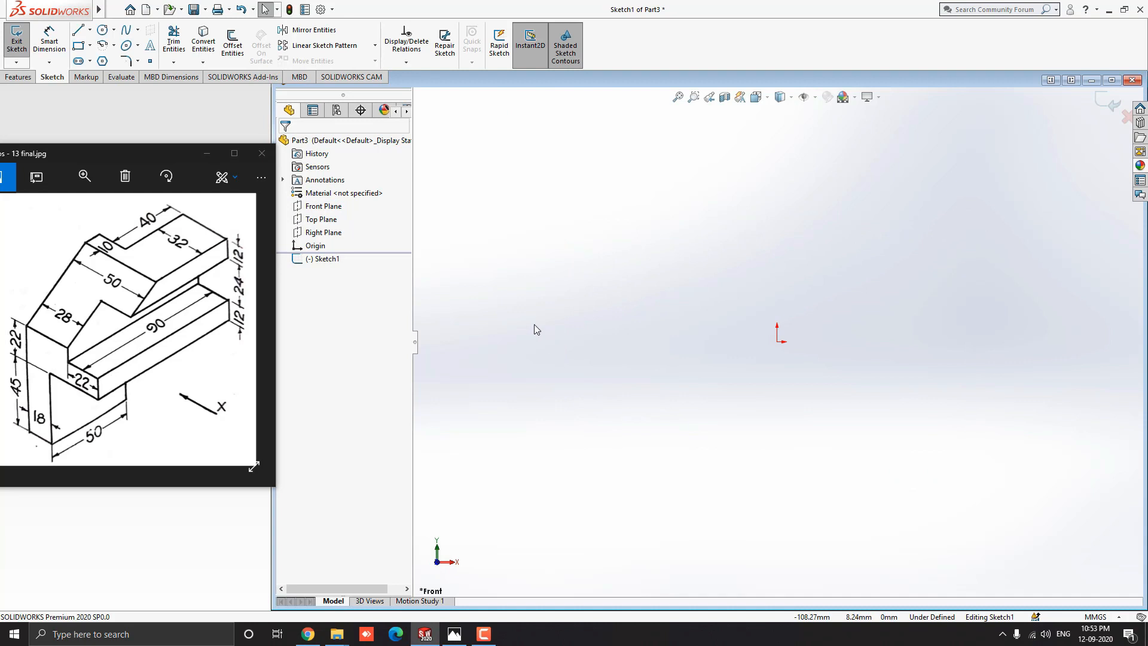
- Draw an 18 mm horizontal line rightward from the origin and continue it with a 45 mm vertical line upward
click(79, 31)
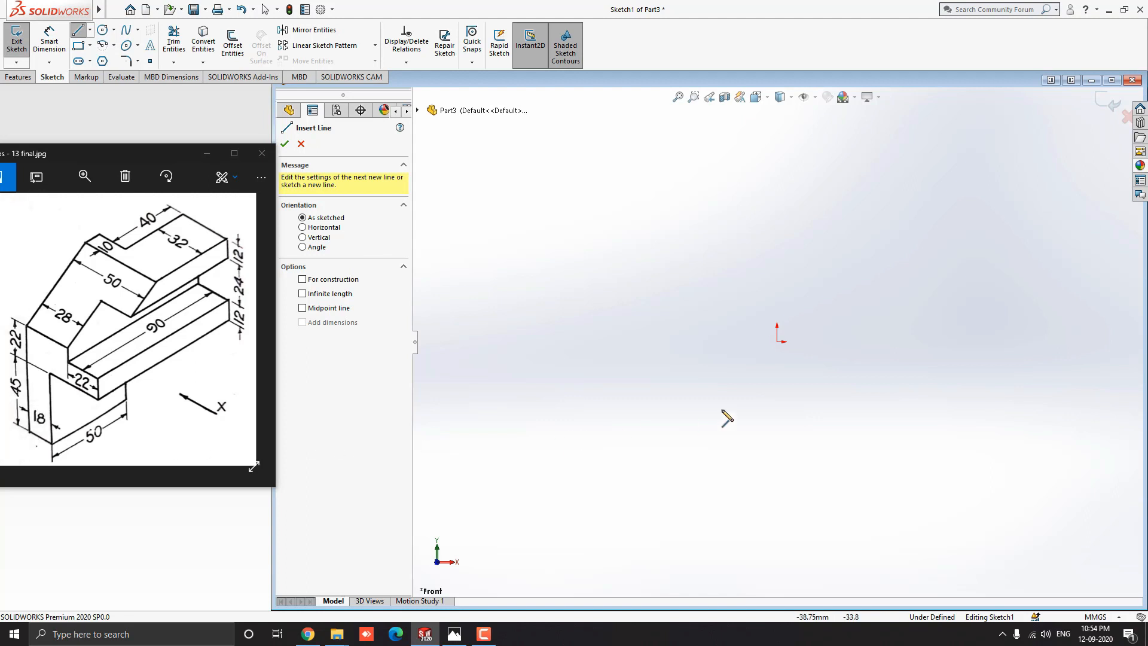
click(777, 342)
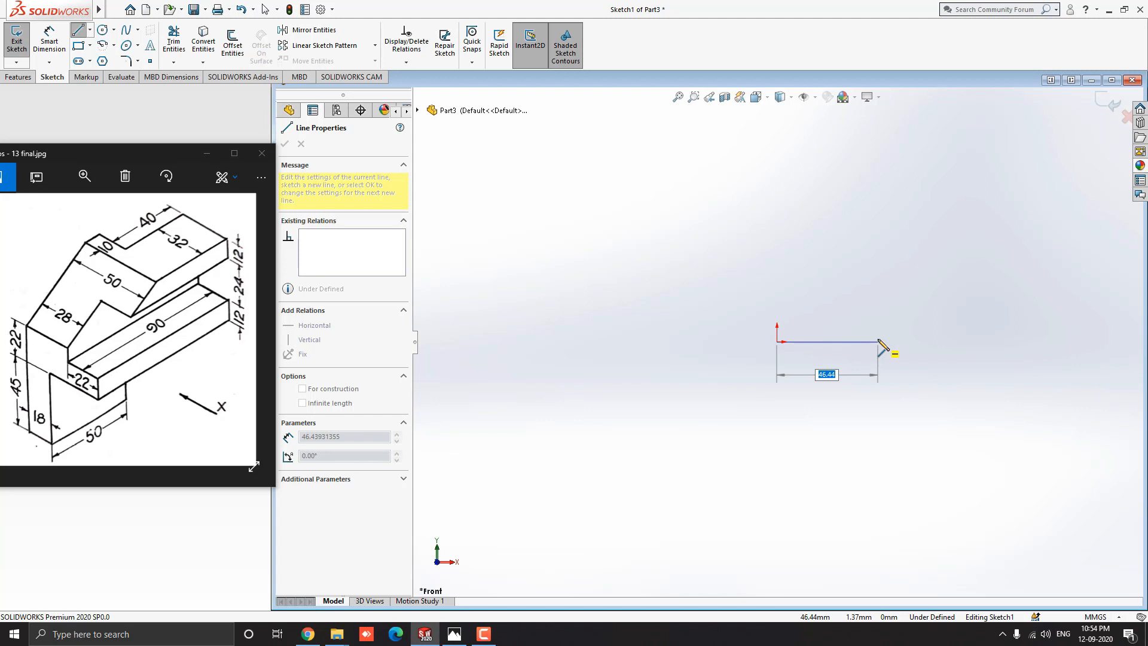
text(18)
key(Return)
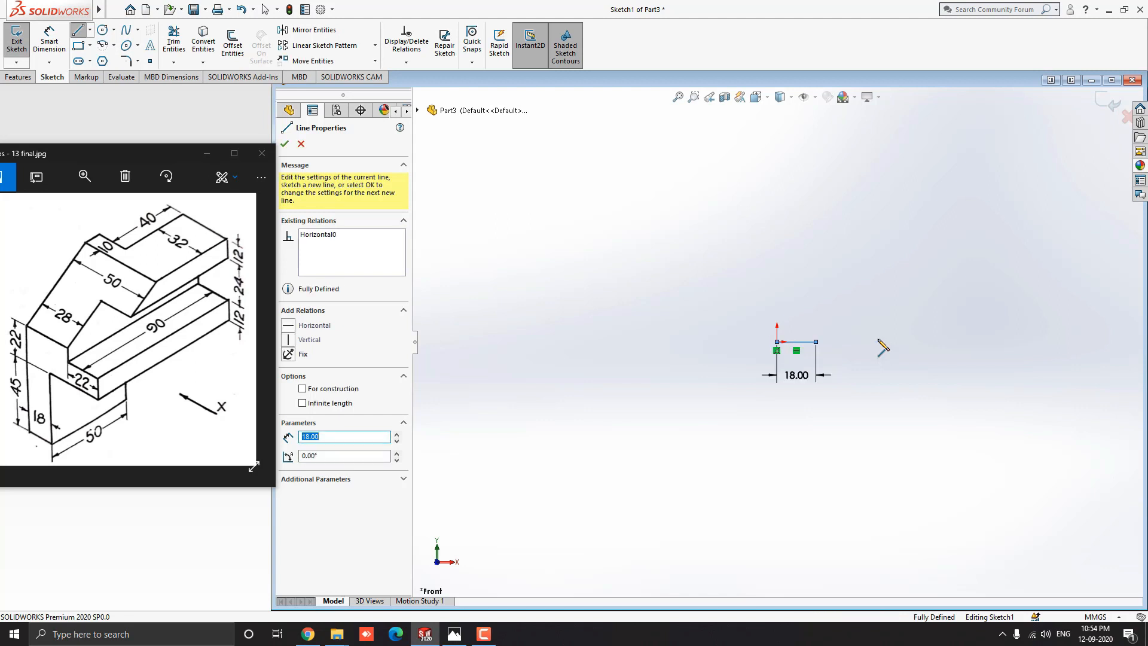
scroll(817, 236, down, 2)
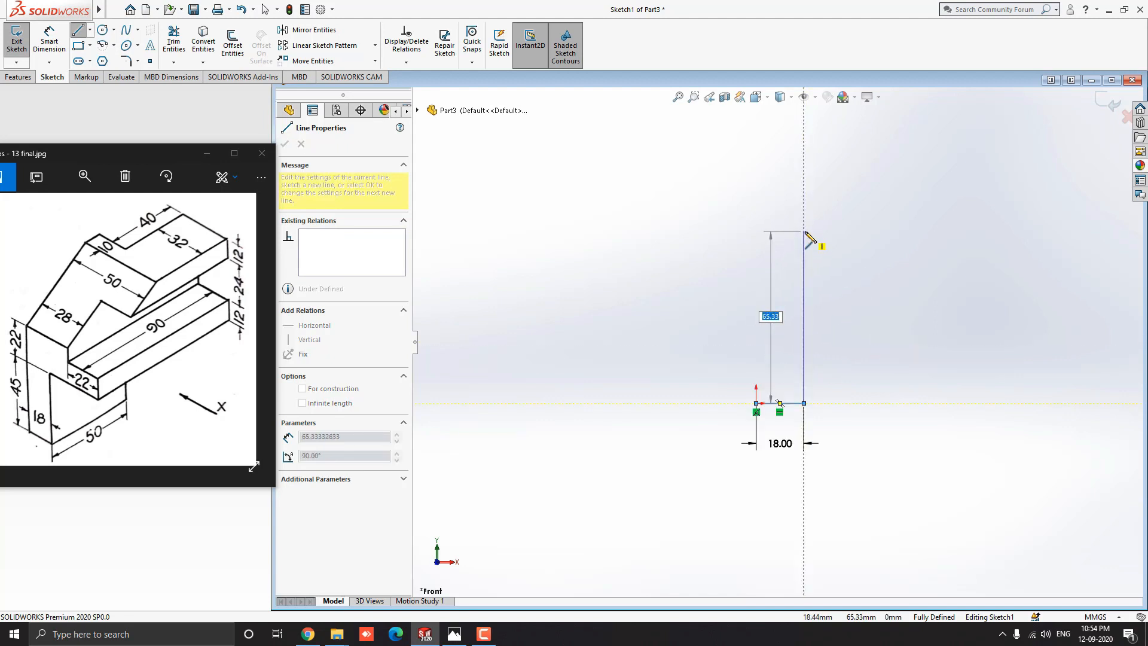
text(45)
key(Return)
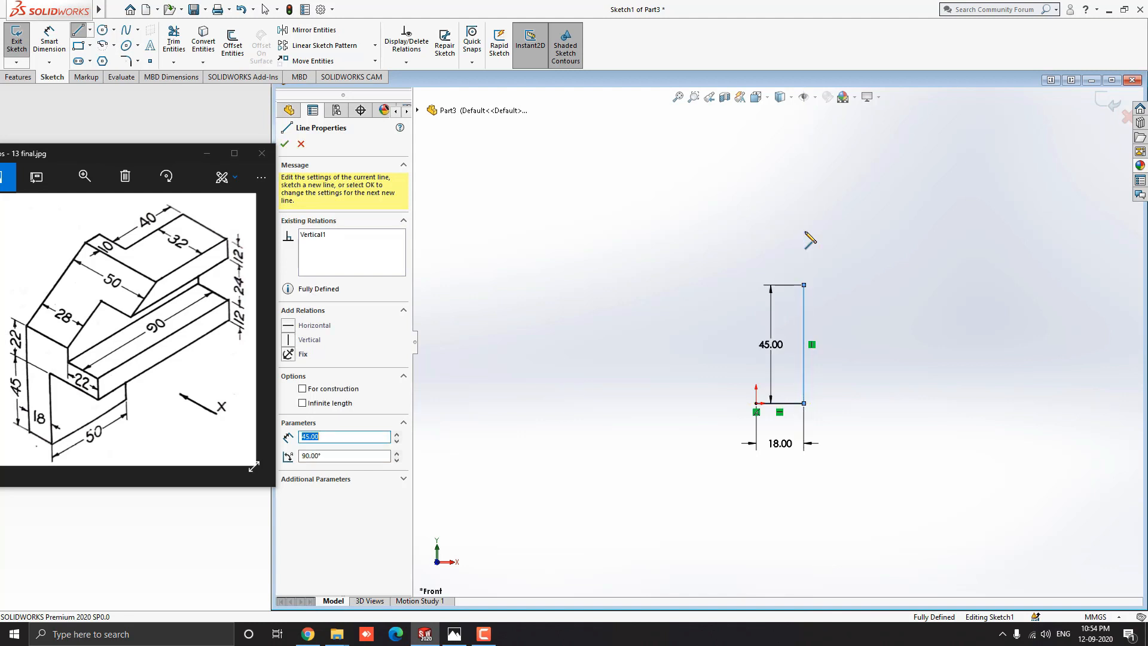
- Continue the outline around the lower flange with lines 50-18 mm to the right, 12 mm up and 22 mm back left
scroll(807, 236, down, 2)
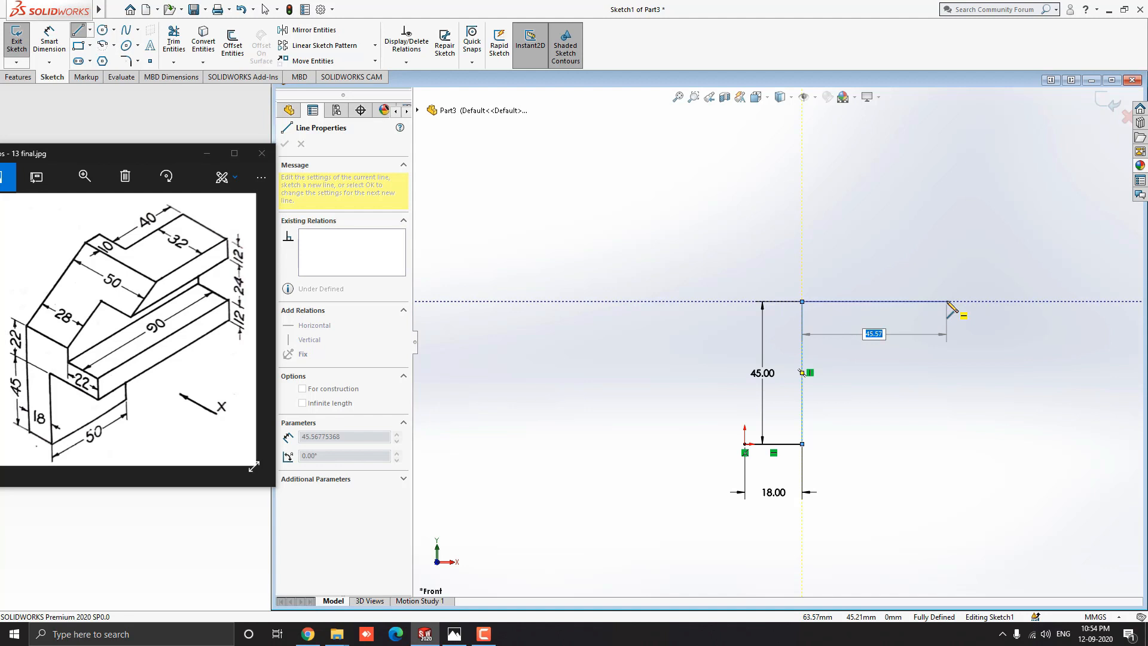
text(50-18)
key(Return)
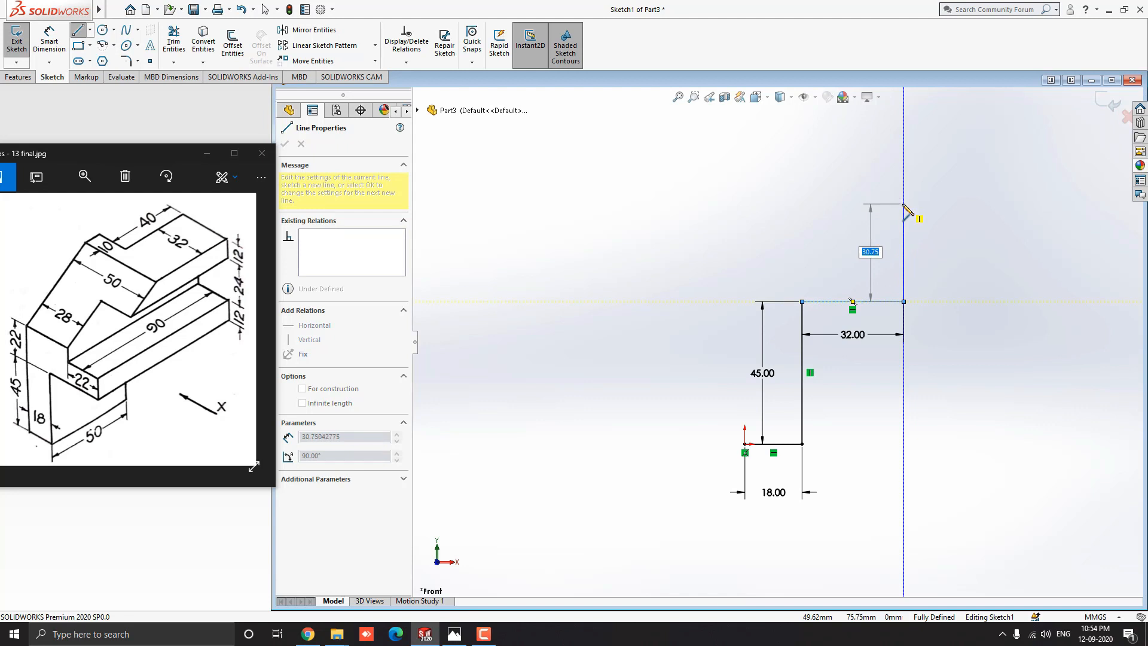
text(12)
key(Return)
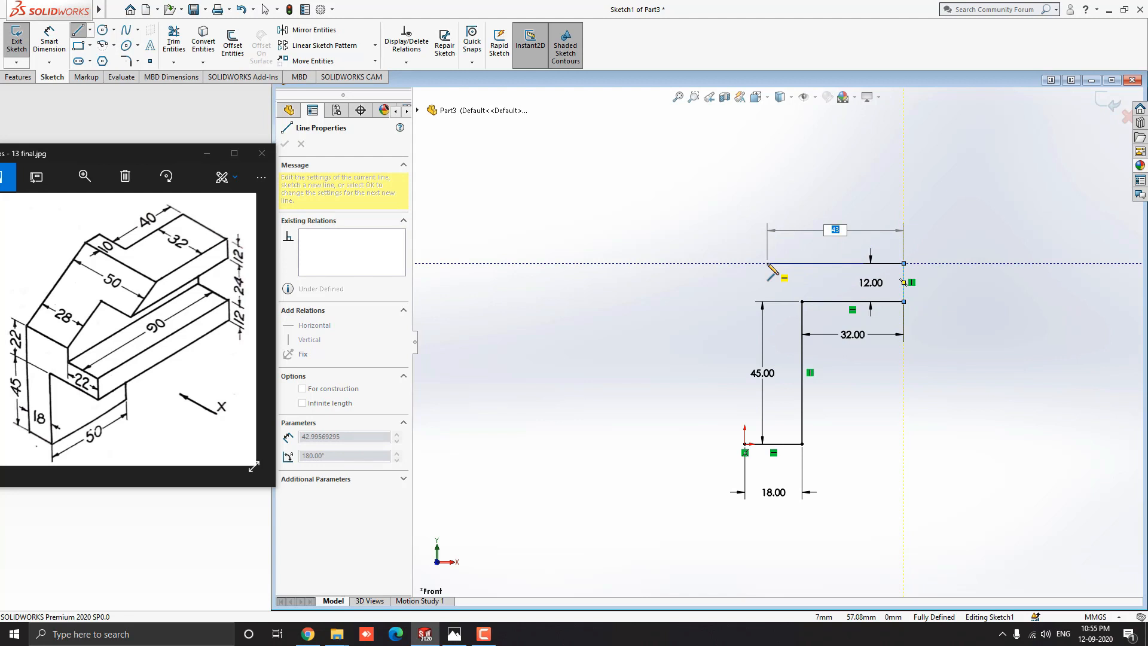
text(22)
key(Return)
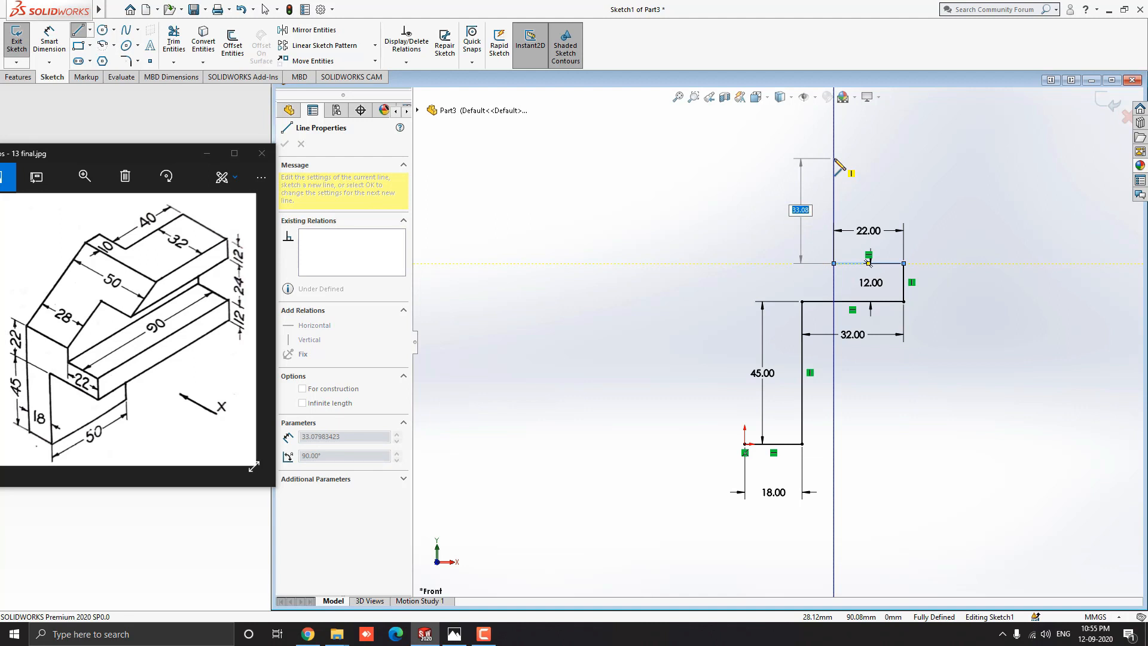
- Continue the outline around the slot and upper flange with lines 24 mm up, 22 mm to the right and 12 mm up
text(24)
key(Return)
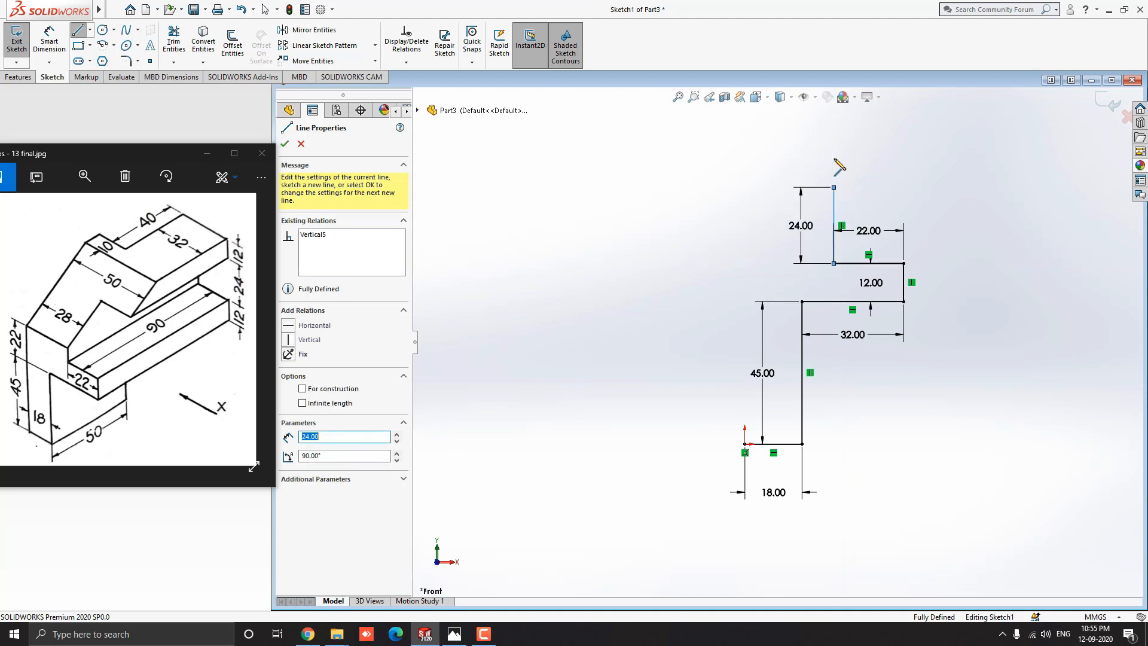
click(834, 187)
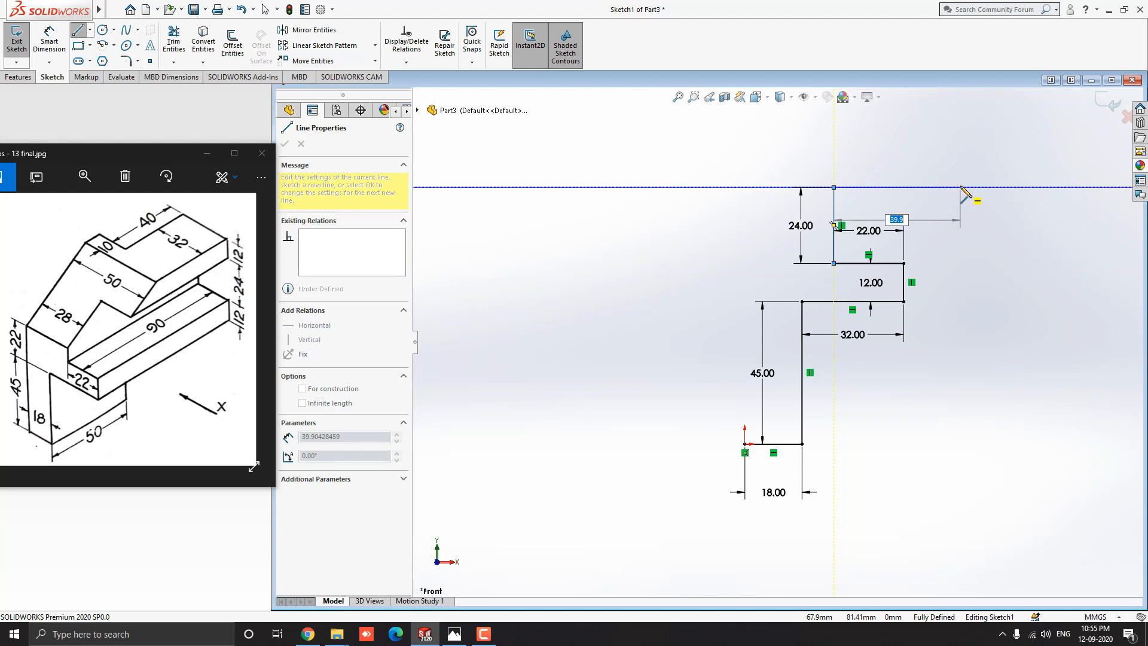
text(22)
key(Return)
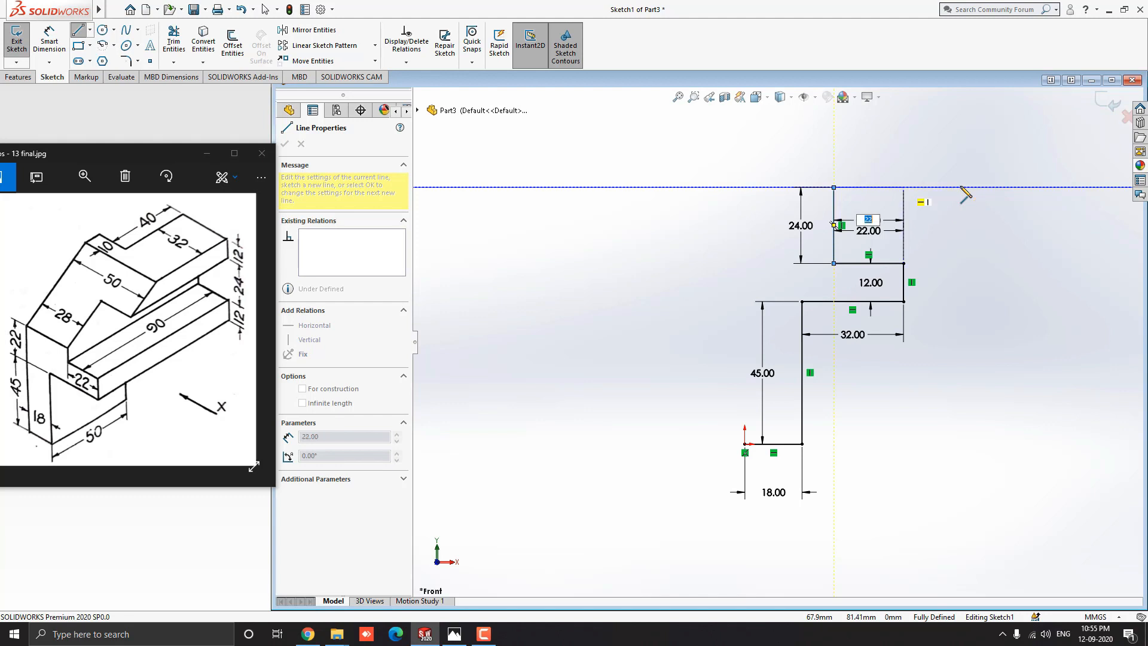
click(868, 188)
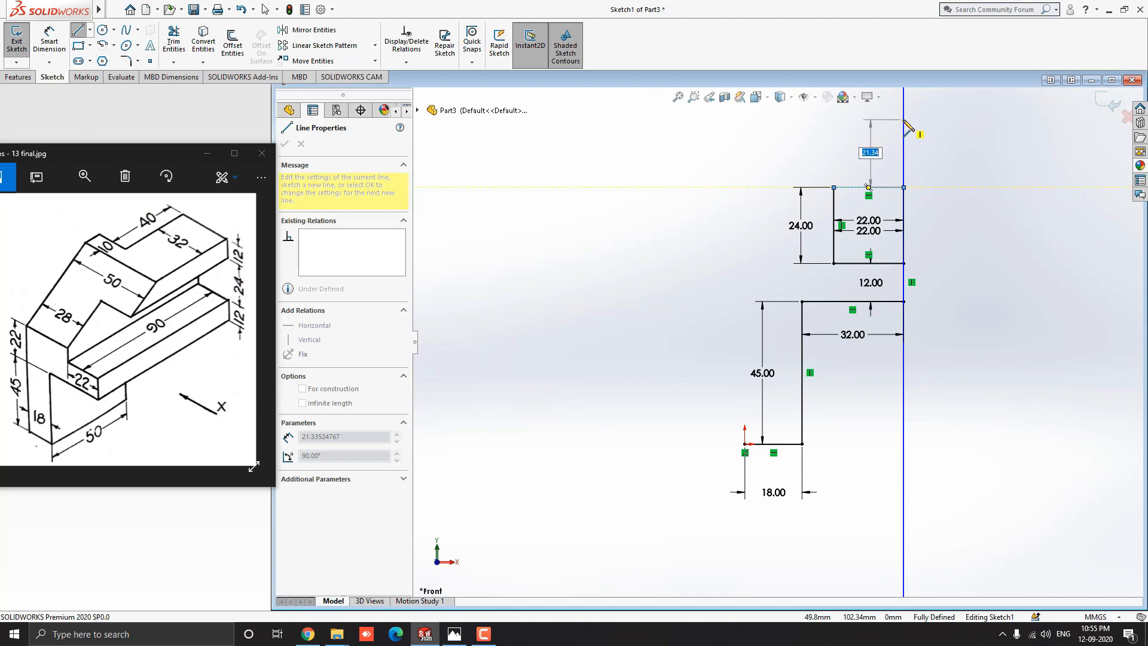
text(12)
key(Return)
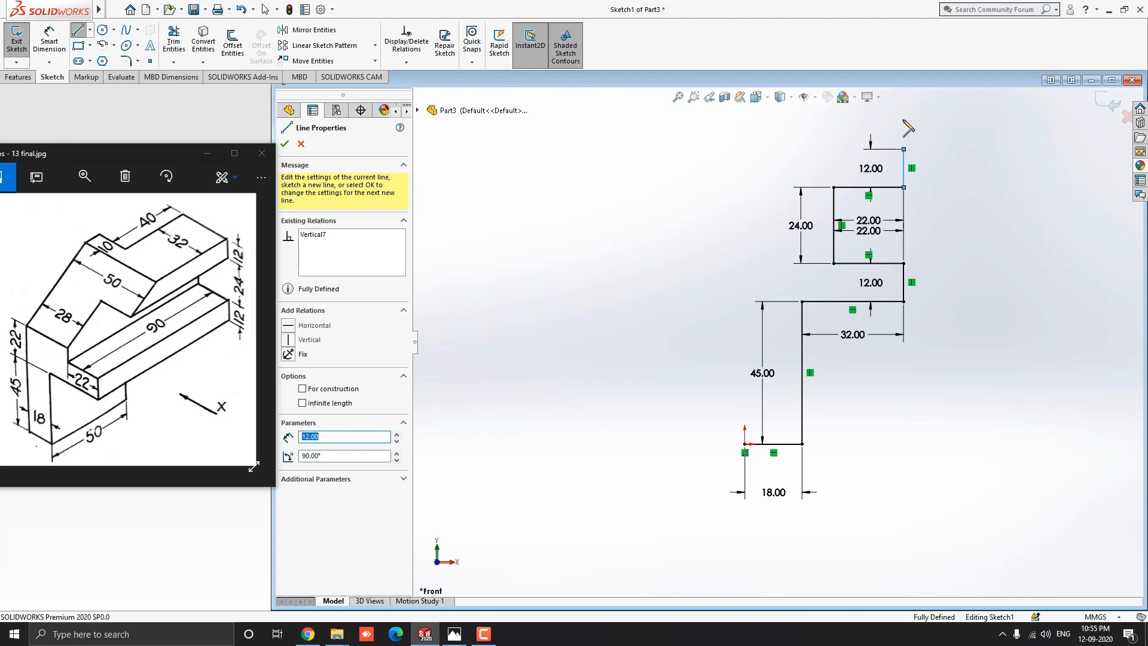
- Close the profile with a 50 mm horizontal top line to above the origin and a vertical line down to the origin
click(903, 149)
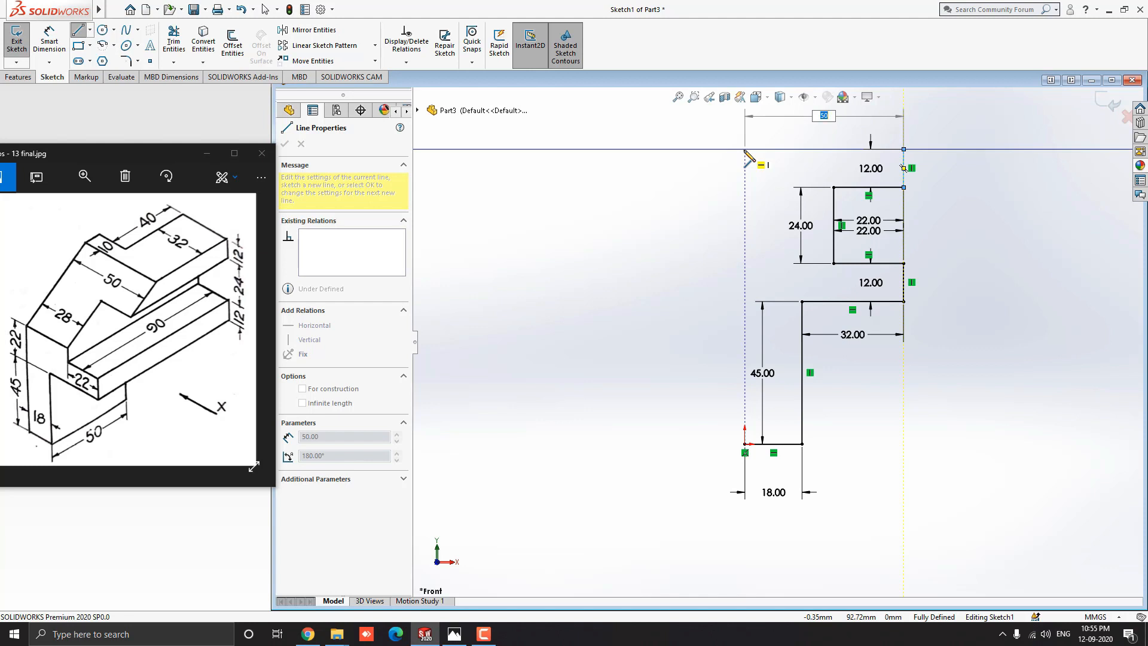
click(744, 150)
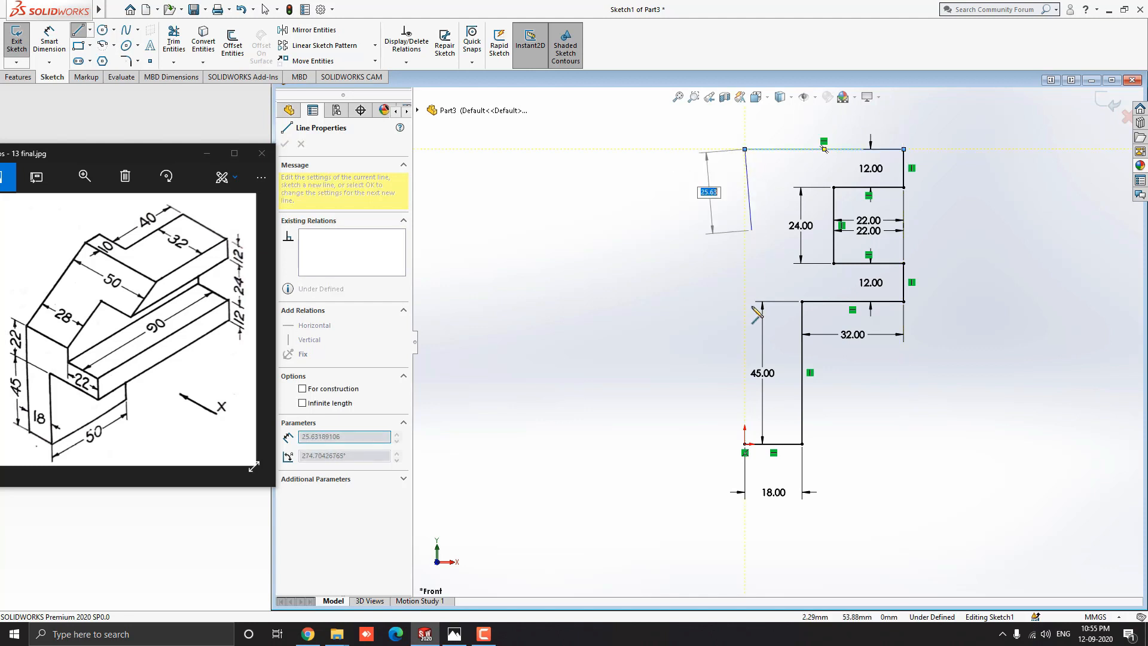
click(745, 445)
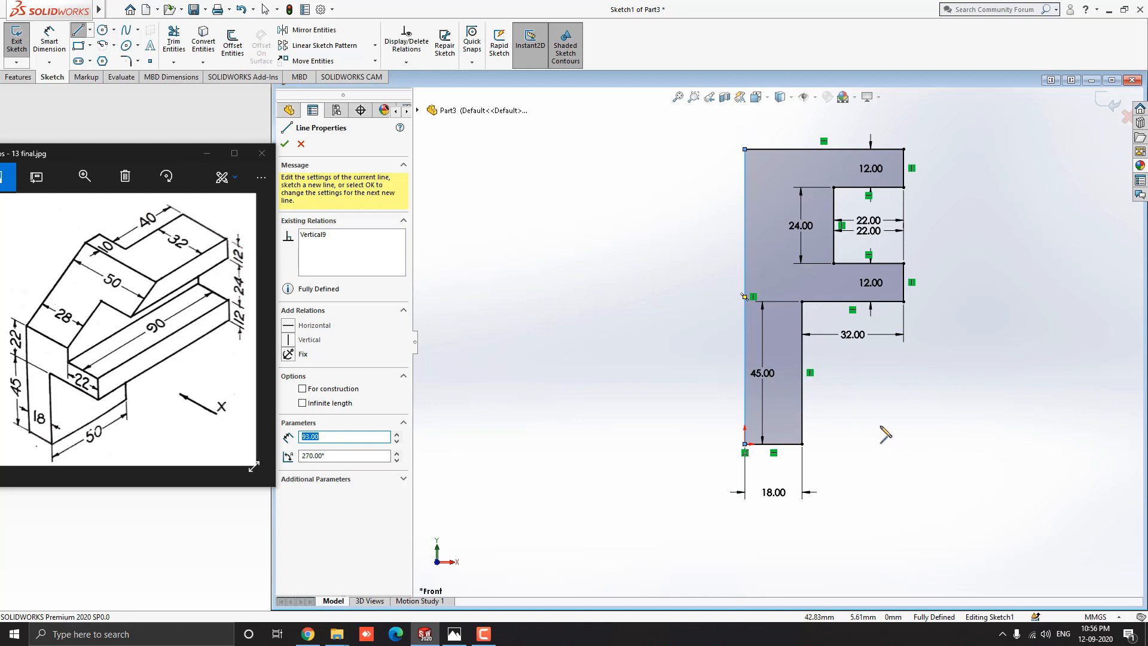
key(Escape)
key(Escape)
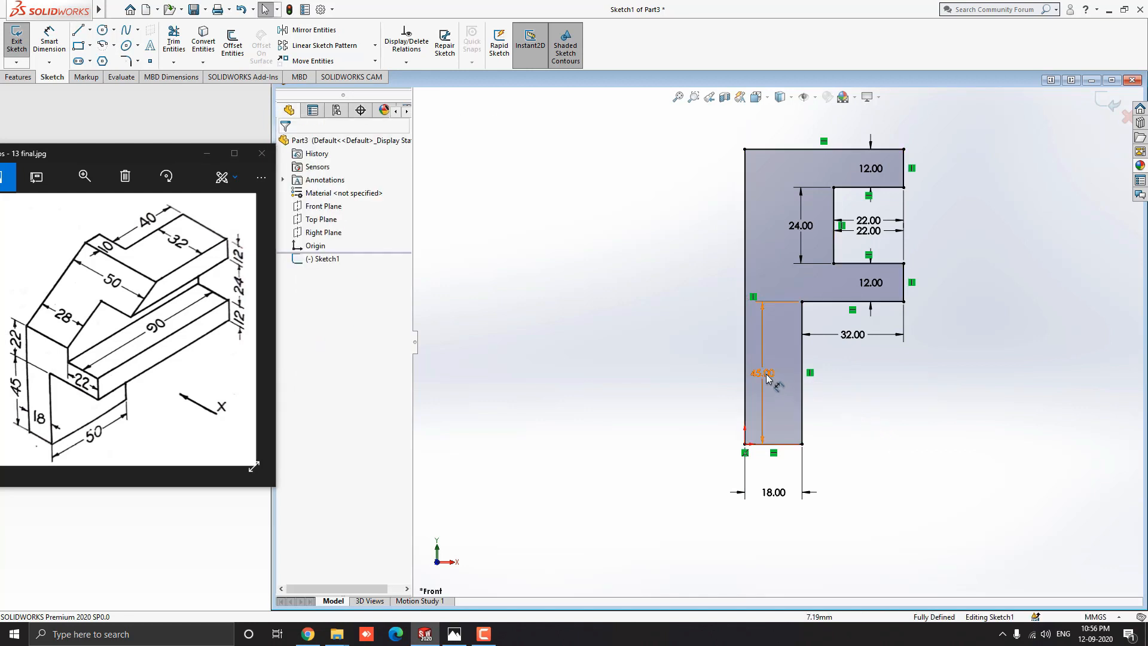
- Move the 45 mm leg height dimension and the lower flange's 12 mm dimension outside the profile, to its right
drag(763, 373, 935, 380)
click(936, 381)
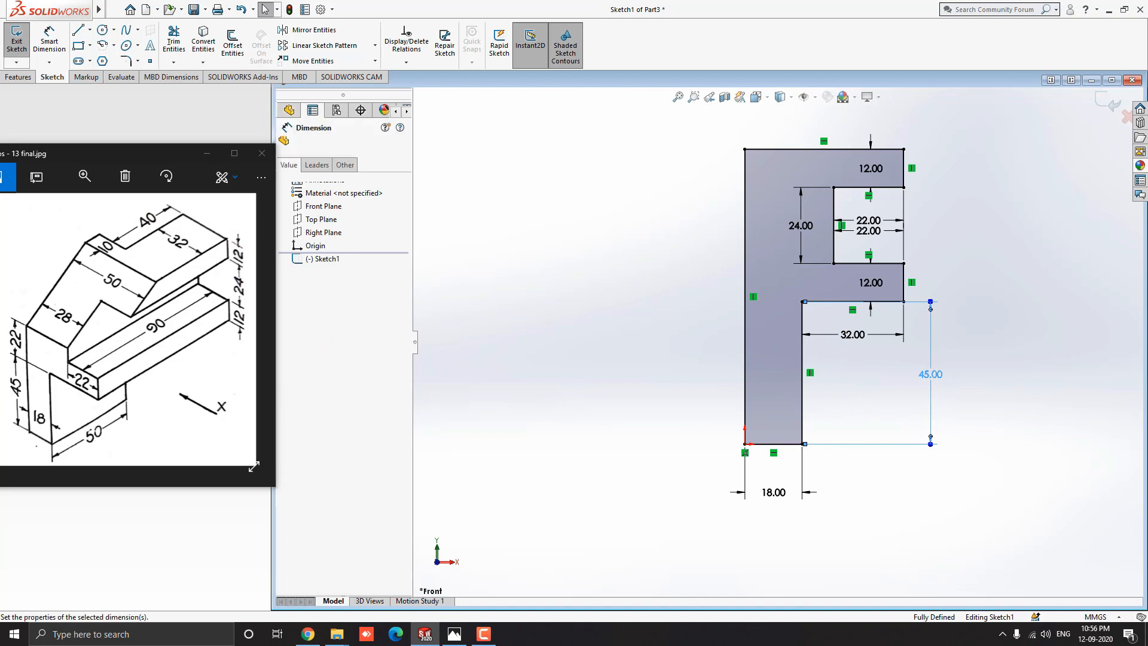
double_click(924, 285)
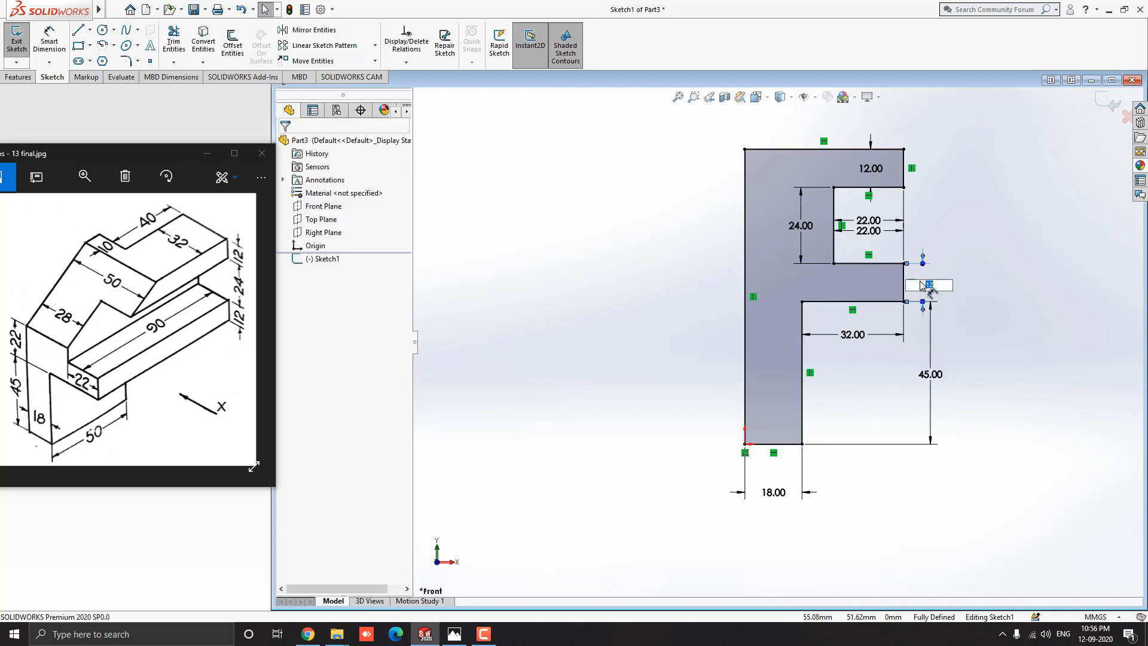
key(Return)
drag(931, 288, 942, 287)
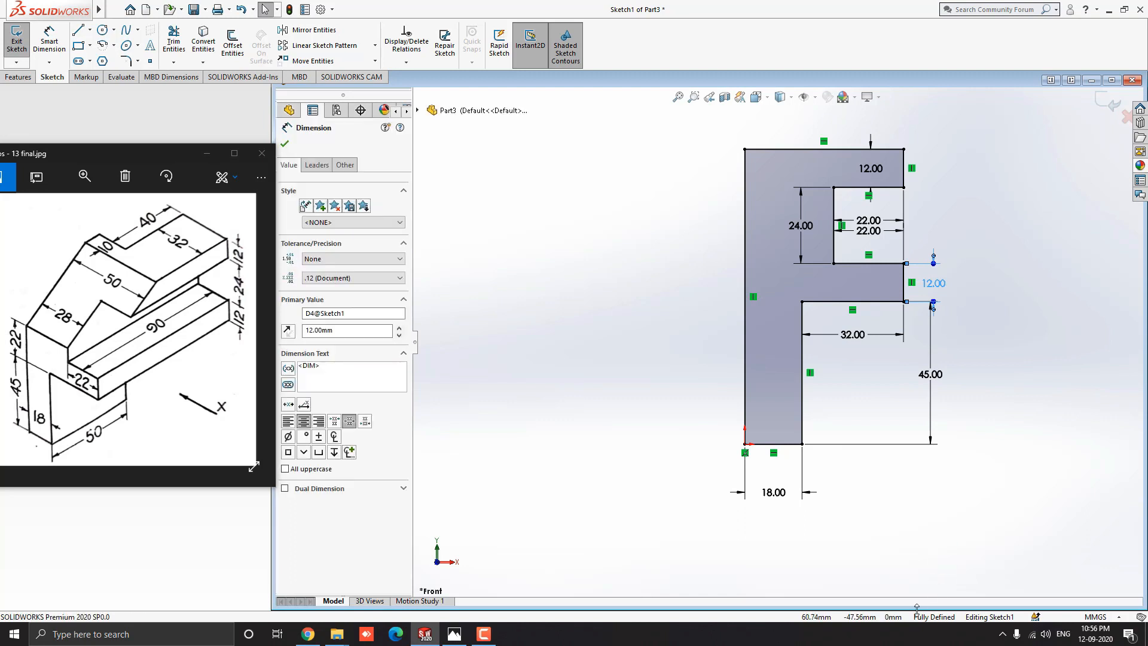
click(961, 427)
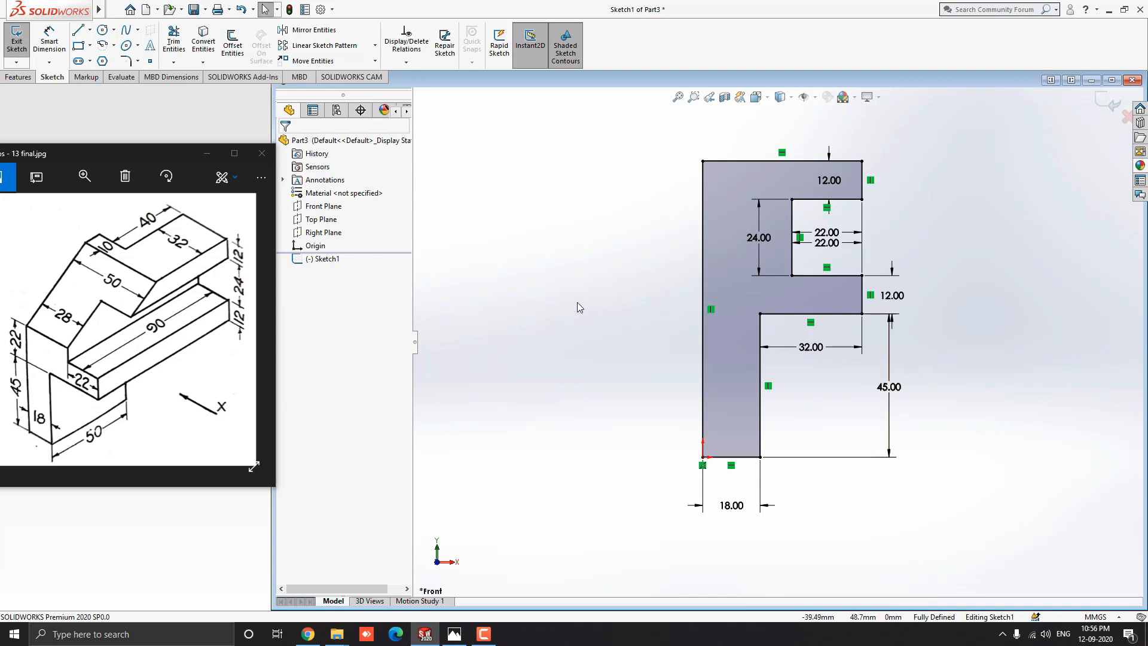
- Extrude the closed profile as a boss with a blind depth of 90 mm
click(19, 77)
click(23, 57)
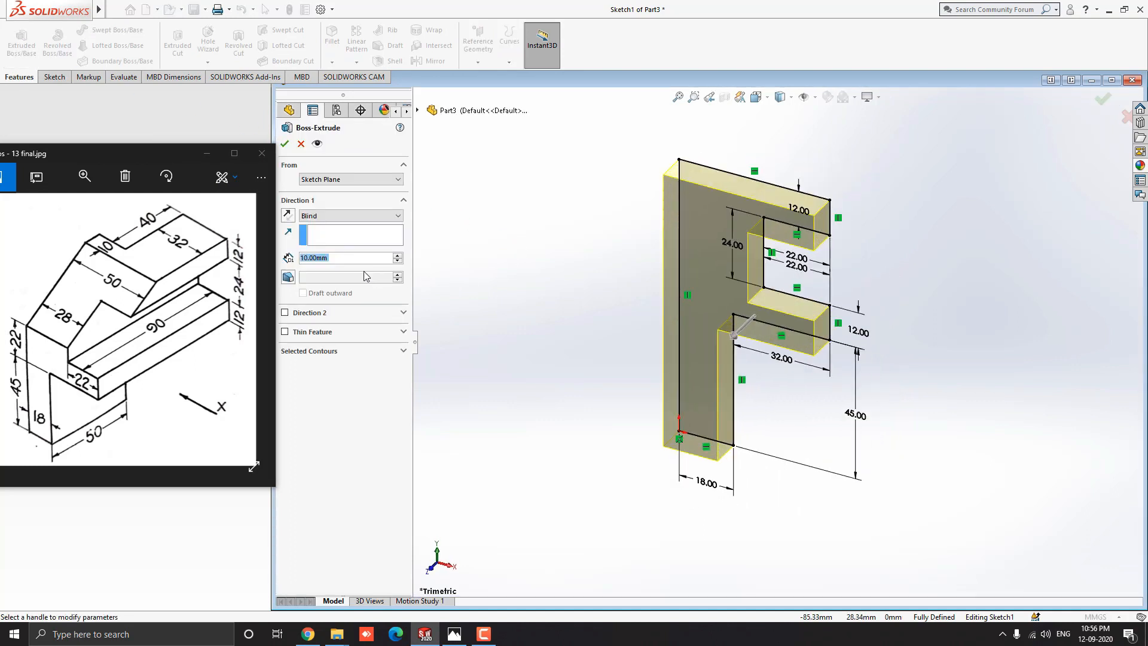
click(333, 258)
drag(338, 256, 291, 259)
text(90)
key(Return)
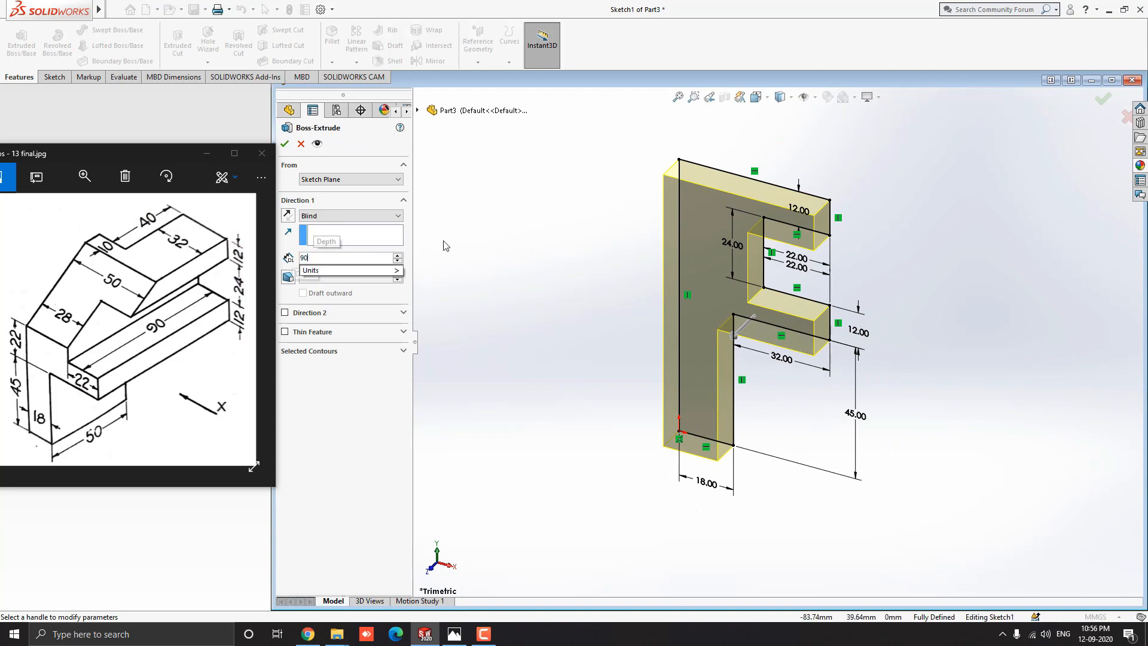
click(285, 144)
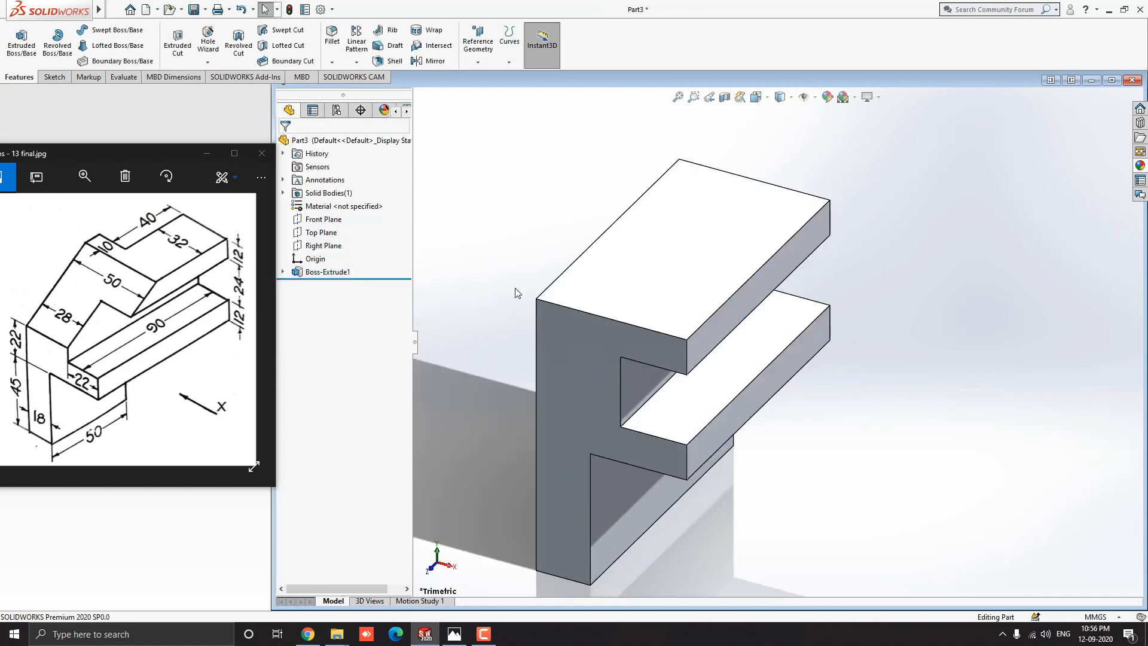
scroll(589, 437, down, 2)
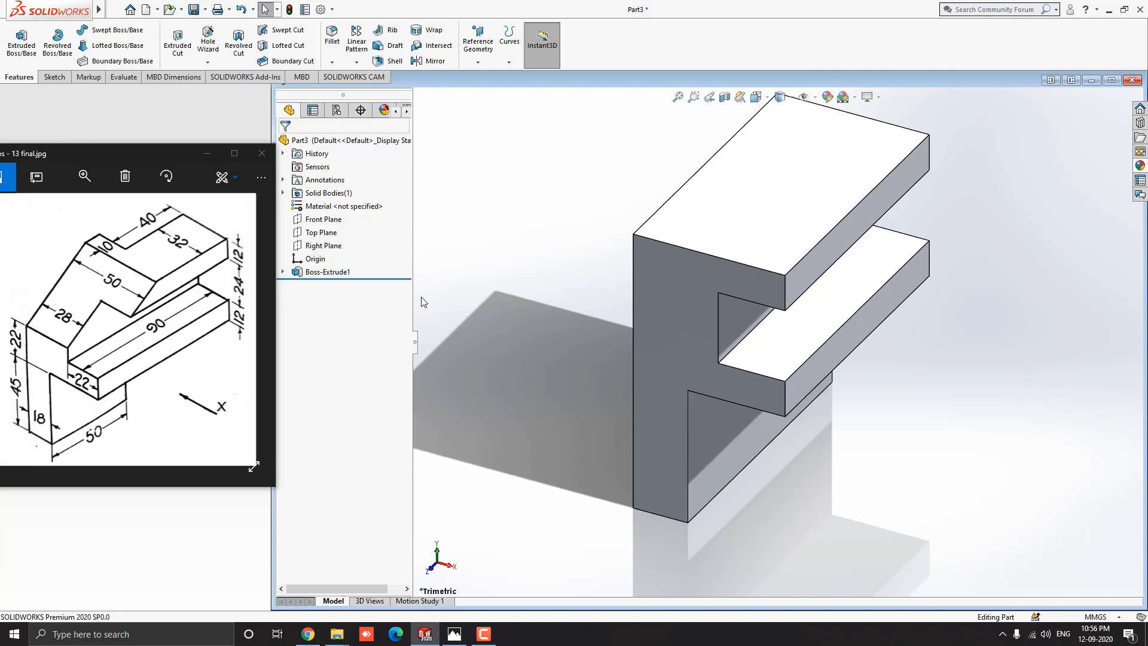
- Start a sketch on the bracket's large flat face opposite the flanges and view it straight on
middle_drag(579, 314, 727, 329)
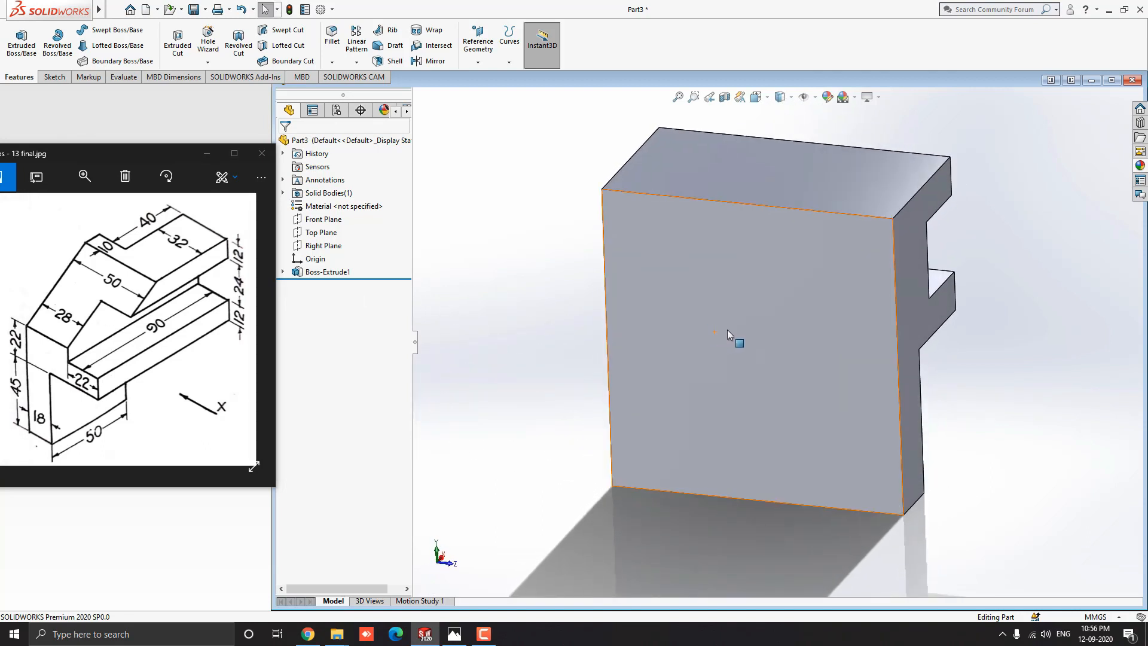
click(796, 264)
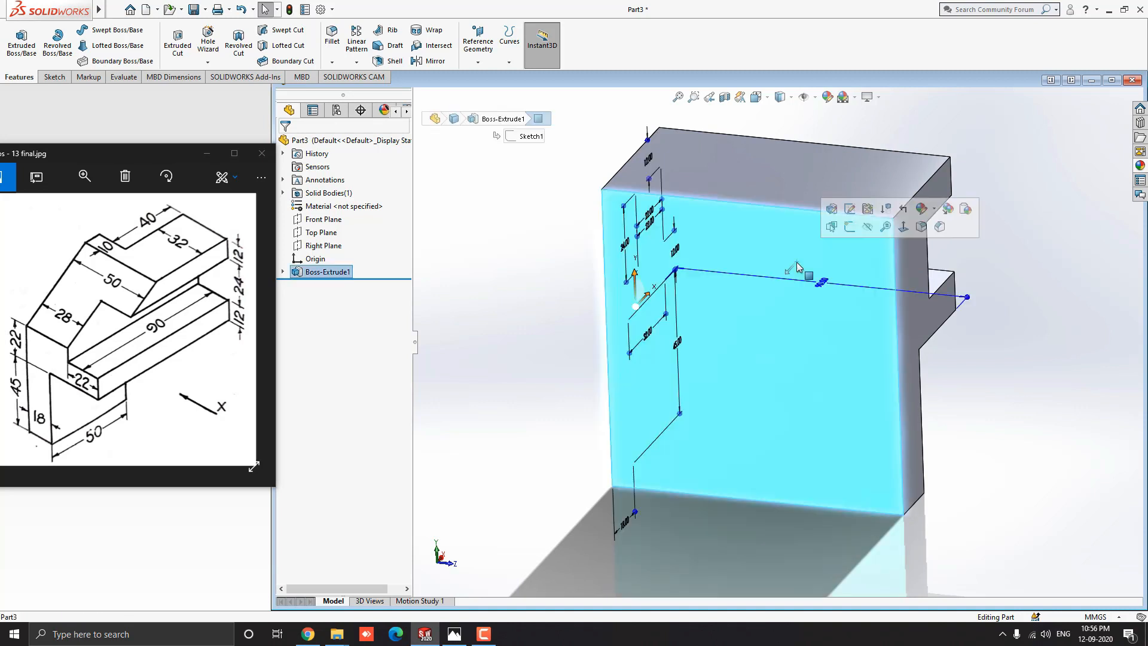
click(849, 227)
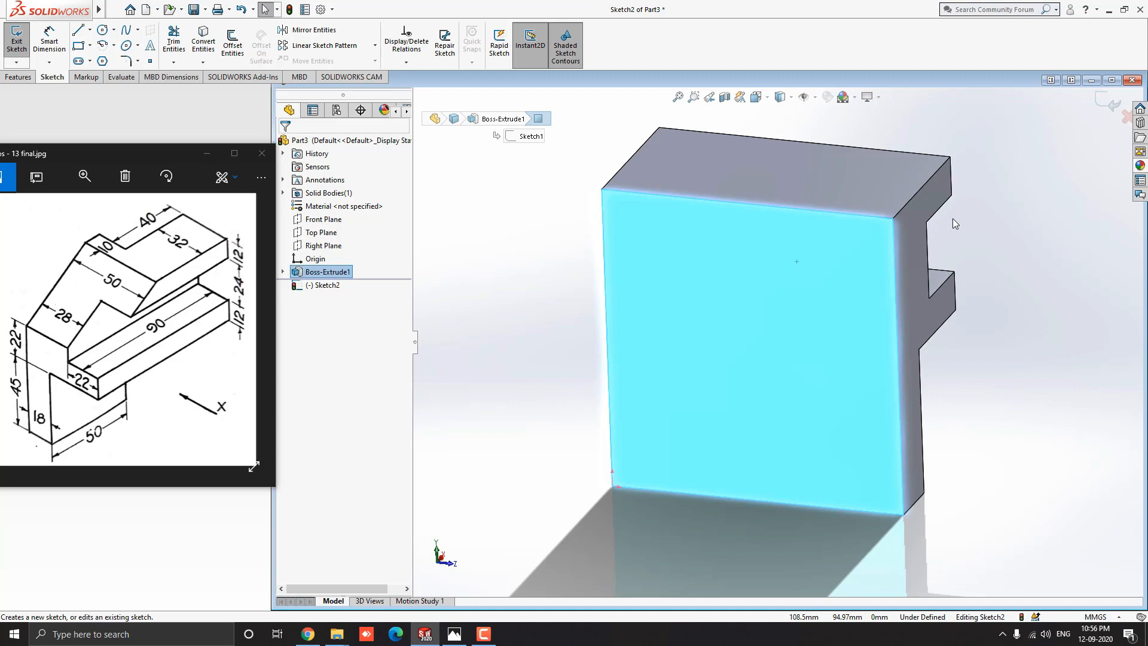
key(ctrl+8)
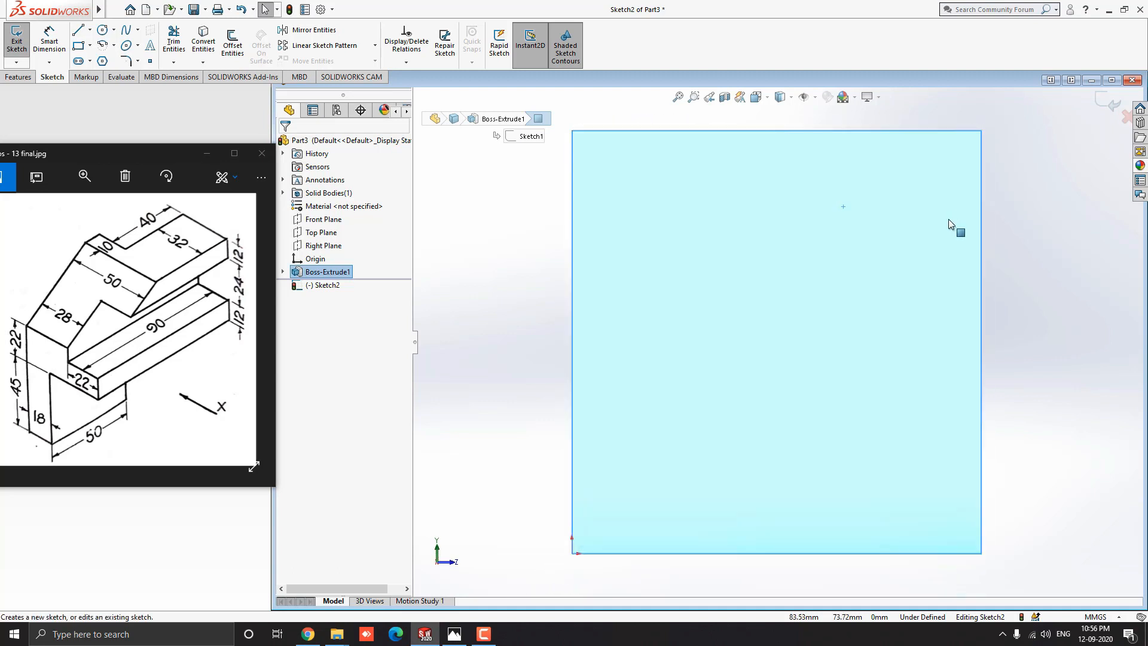
click(482, 228)
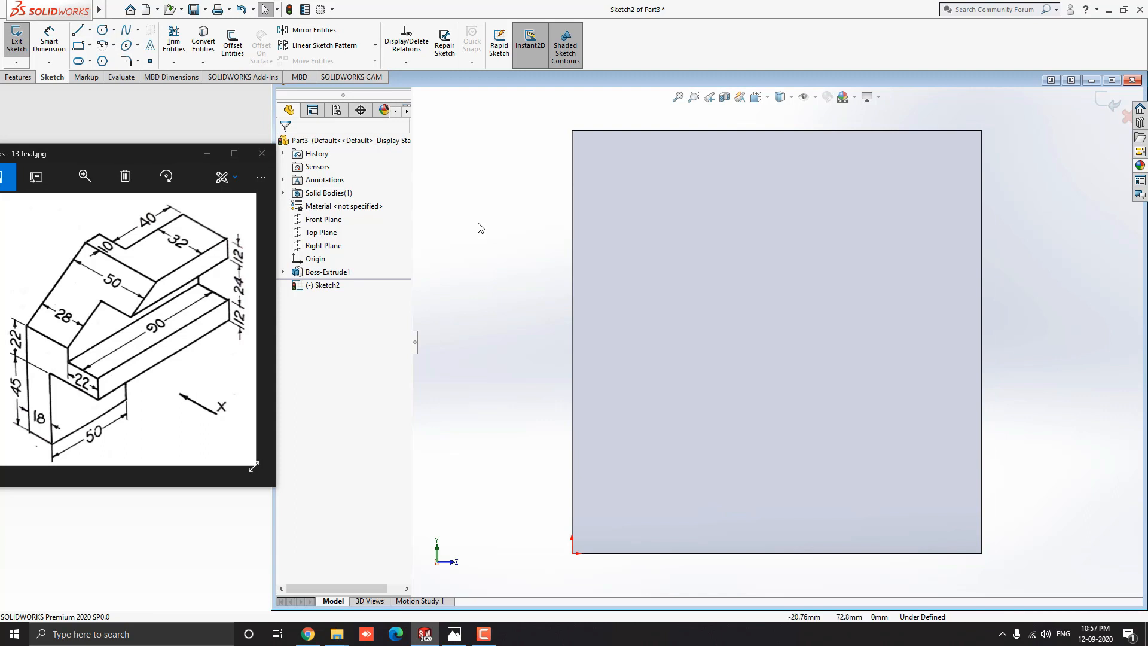
- Sketch a closed right triangle on the face's top corner farthest from the origin, with a sloping side about 44 mm long
click(78, 31)
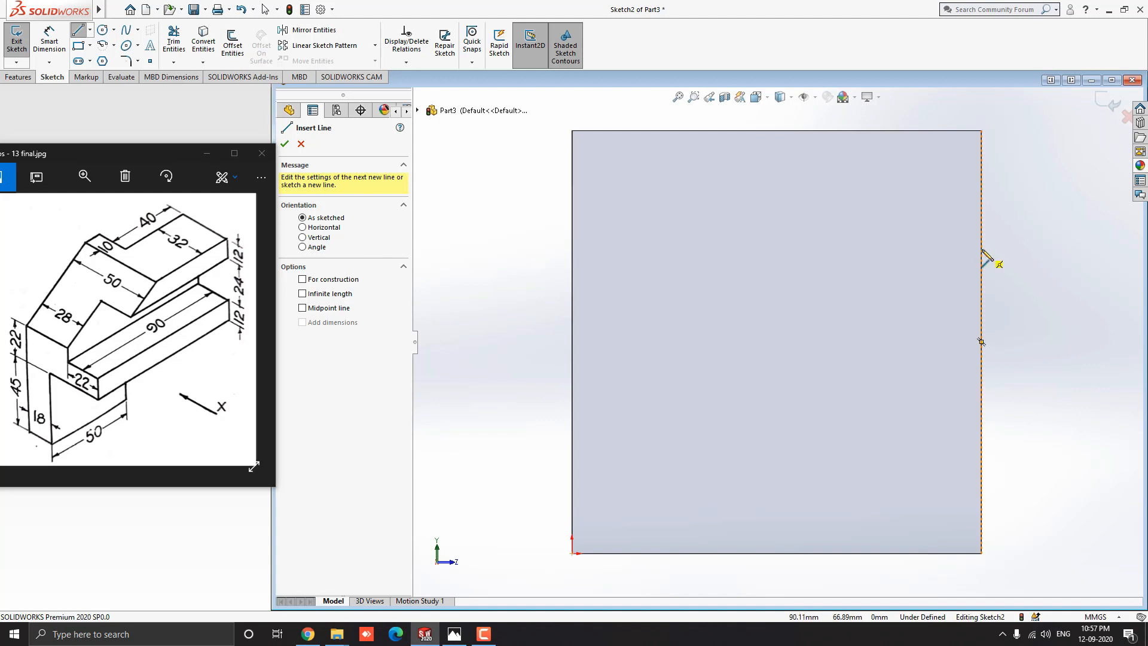
click(982, 249)
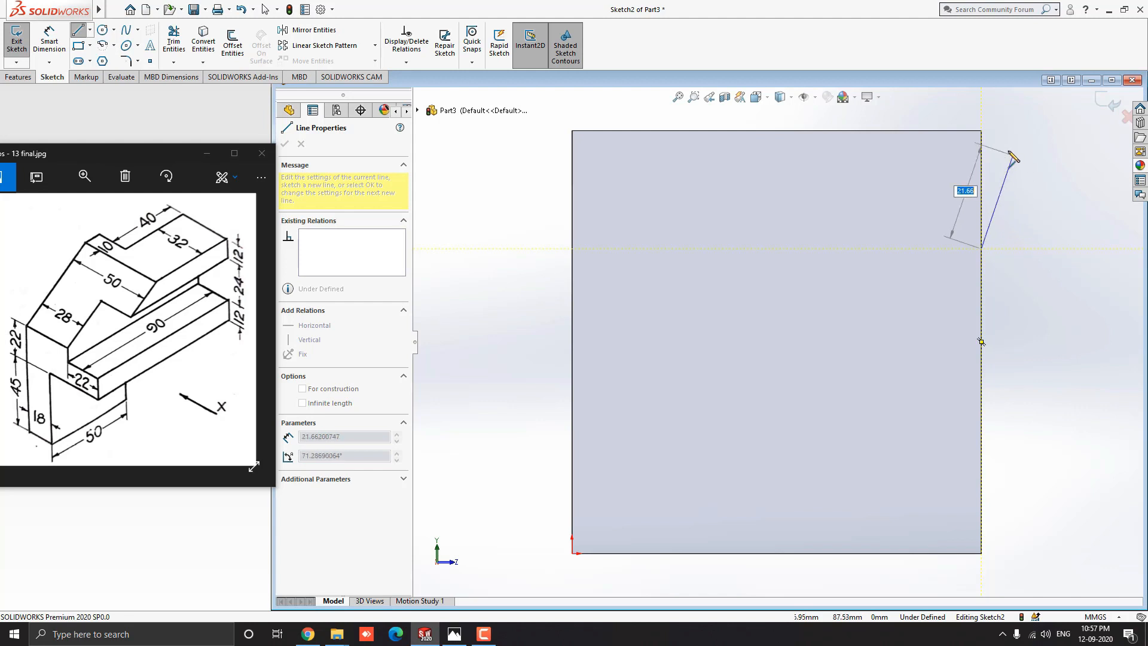
click(981, 131)
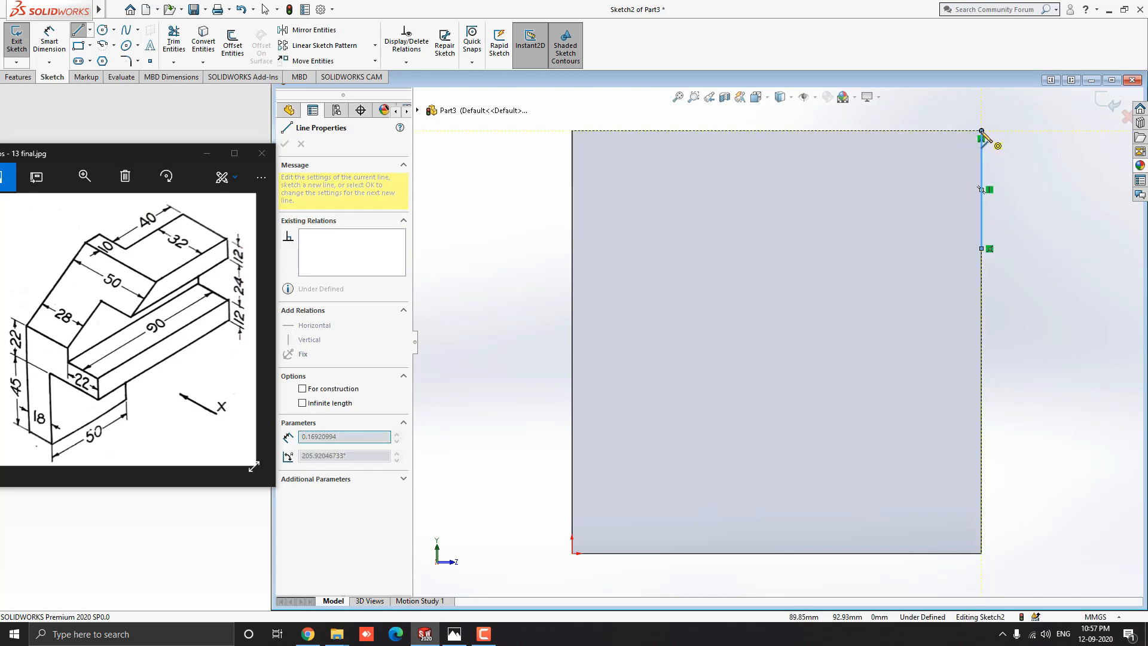
click(817, 130)
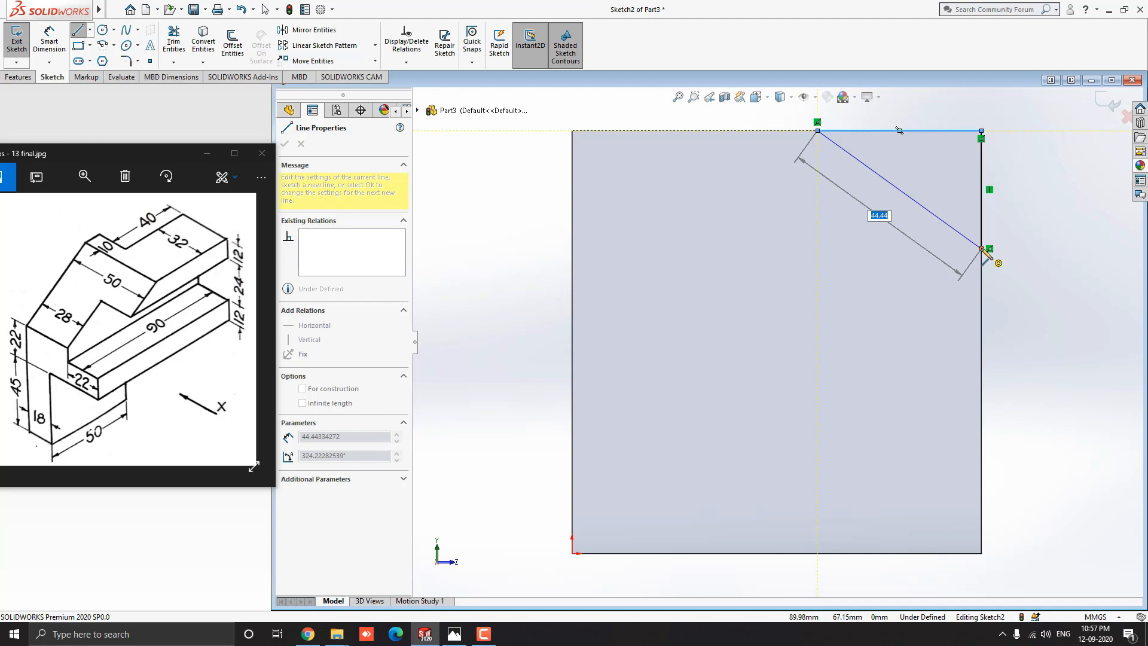
click(982, 249)
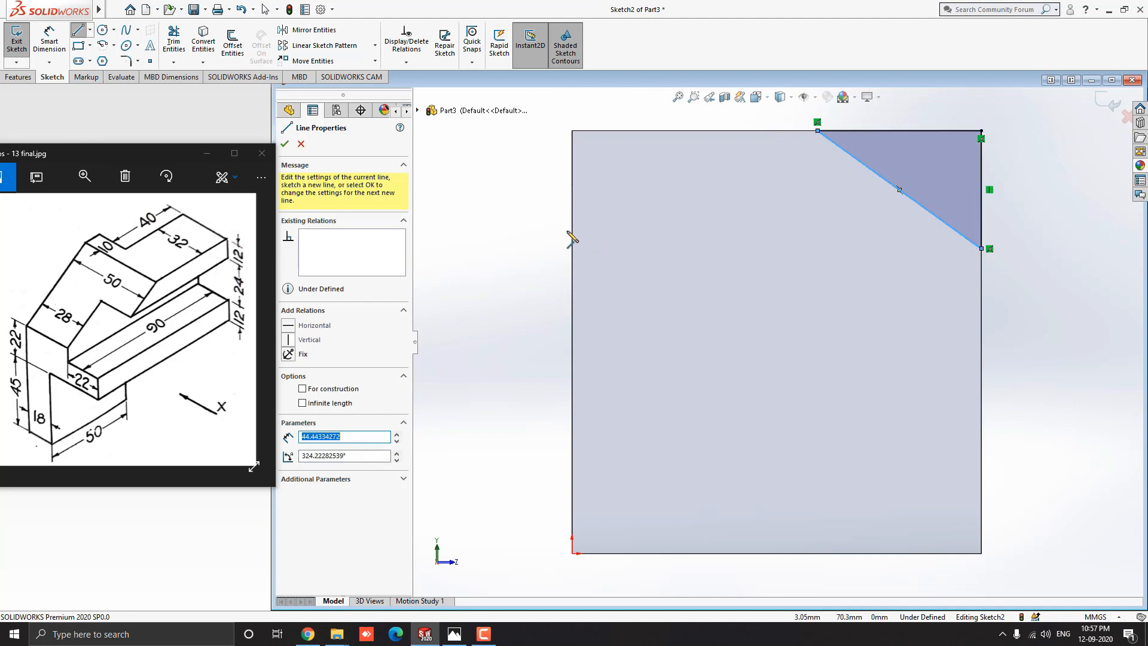
key(Escape)
key(Escape)
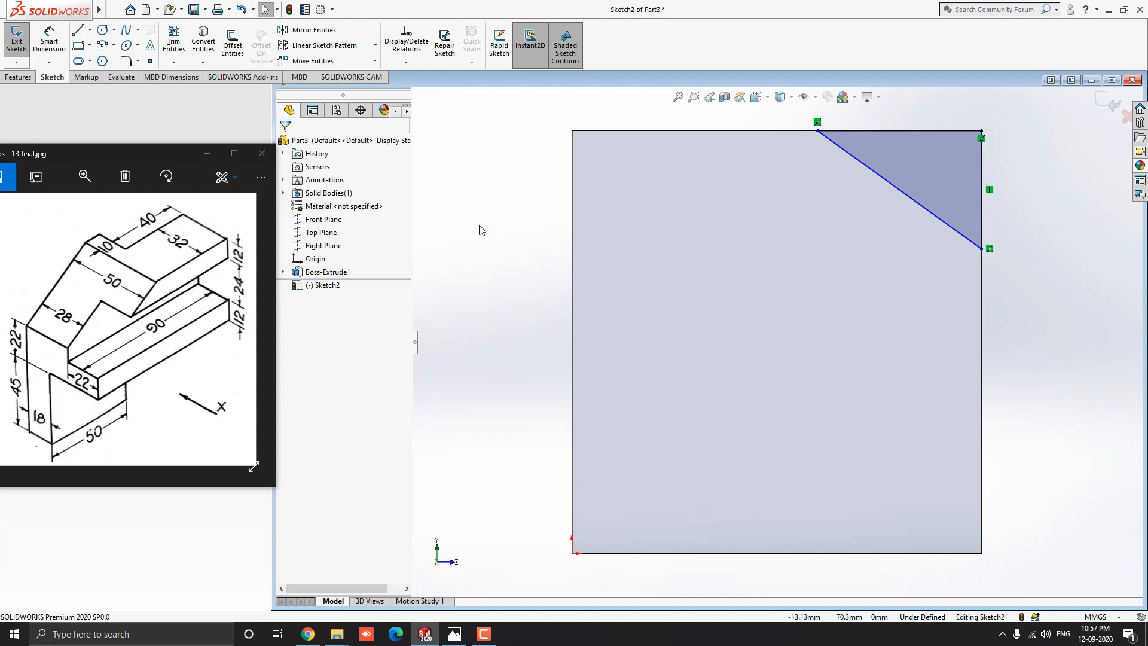
- Dimension the triangle's top-edge vertex from the face's vertical edge through the origin as 10+40 mm
click(55, 47)
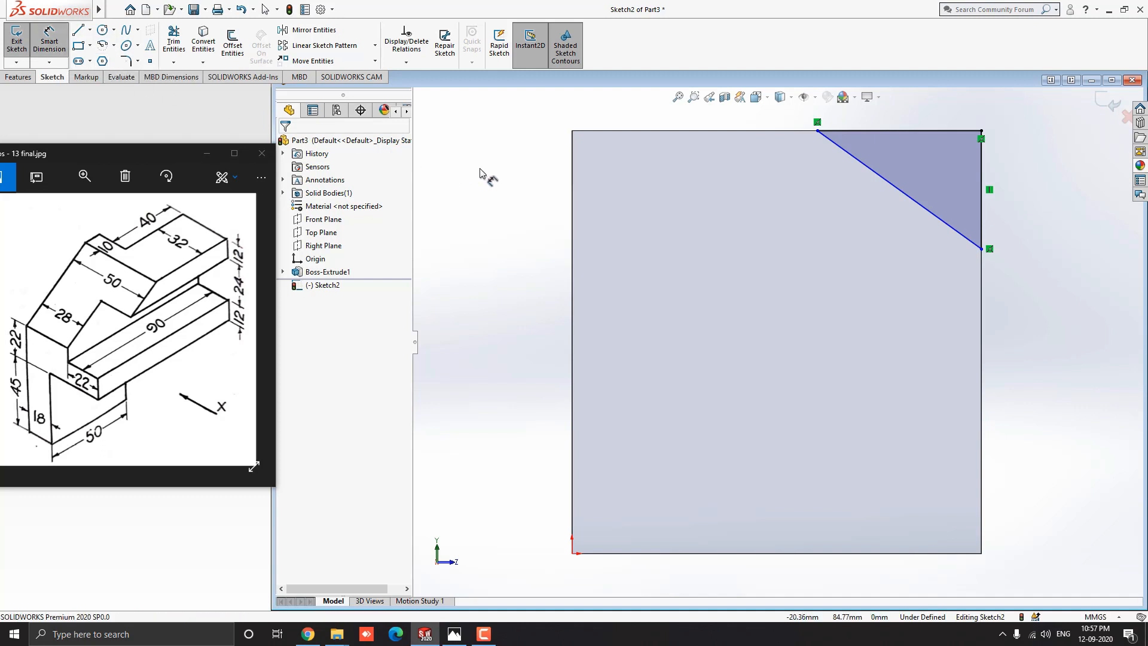
click(574, 172)
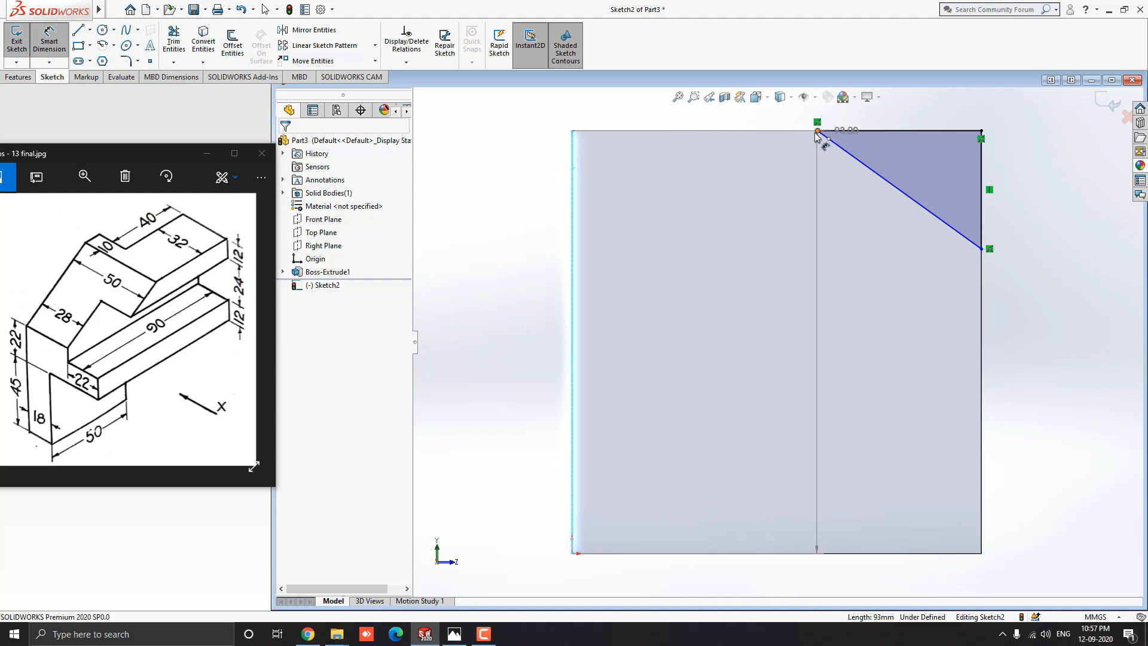
click(817, 132)
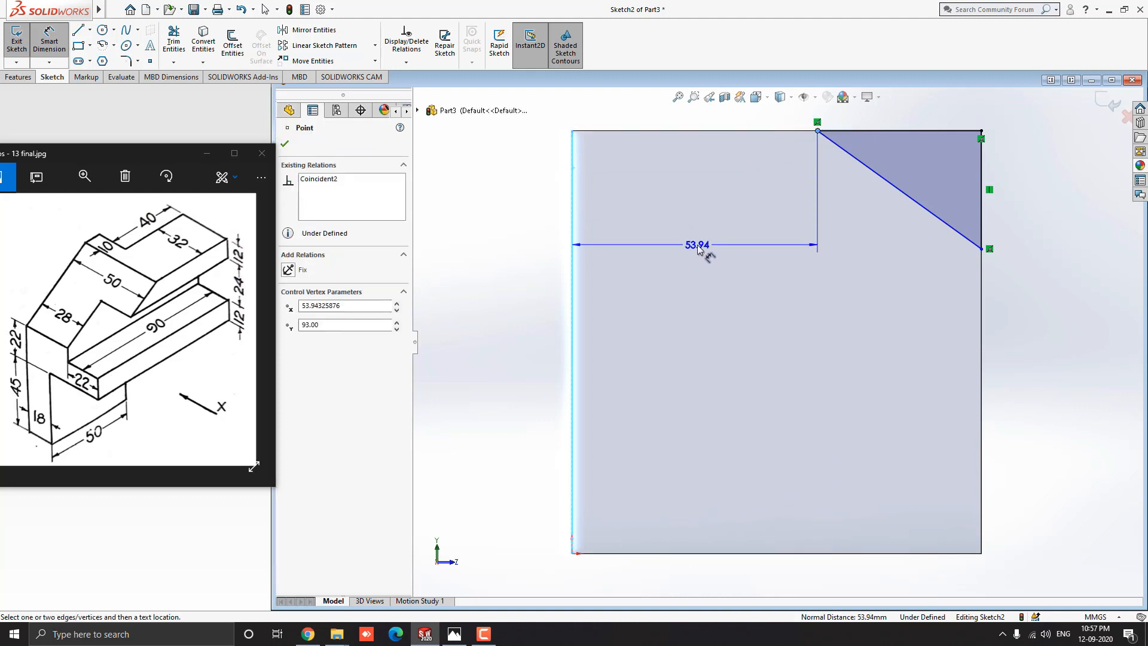
click(698, 250)
text(10)
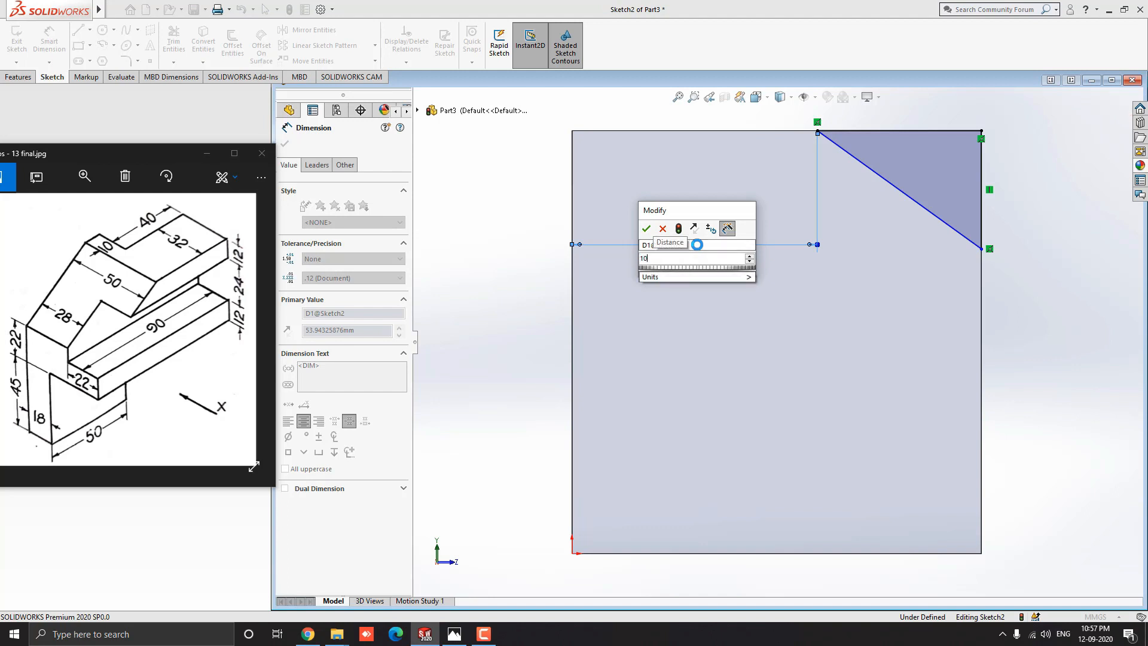
text(+40)
key(Return)
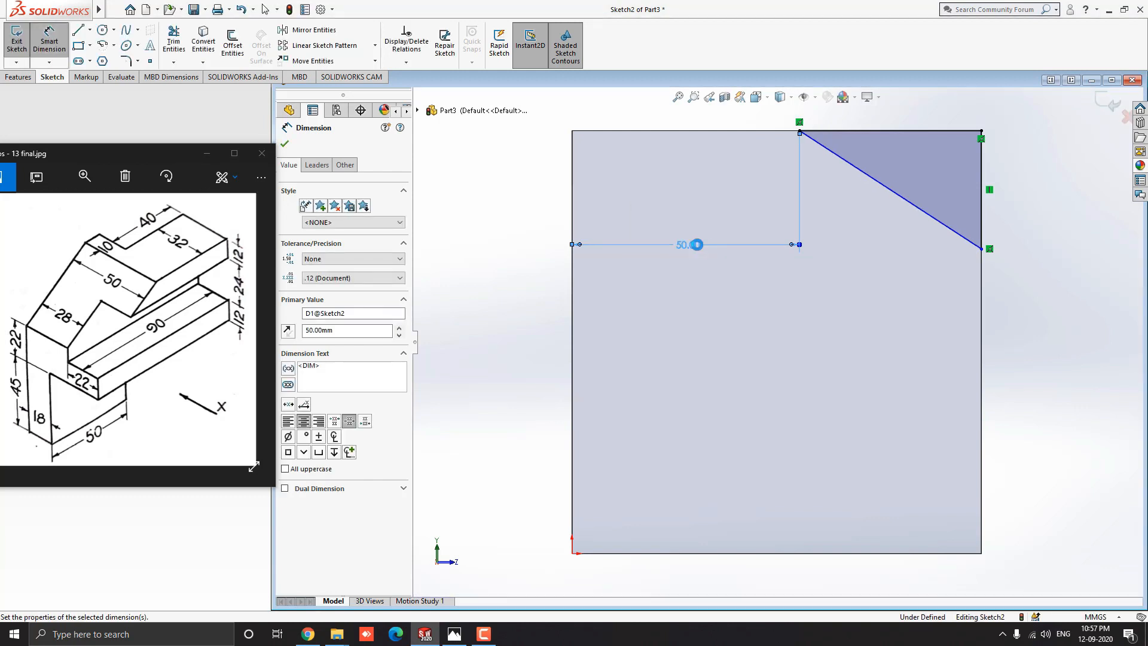
- Dimension the triangle's lower vertex as 45+22 mm above the face's bottom edge and move that dimension outside the part
click(902, 553)
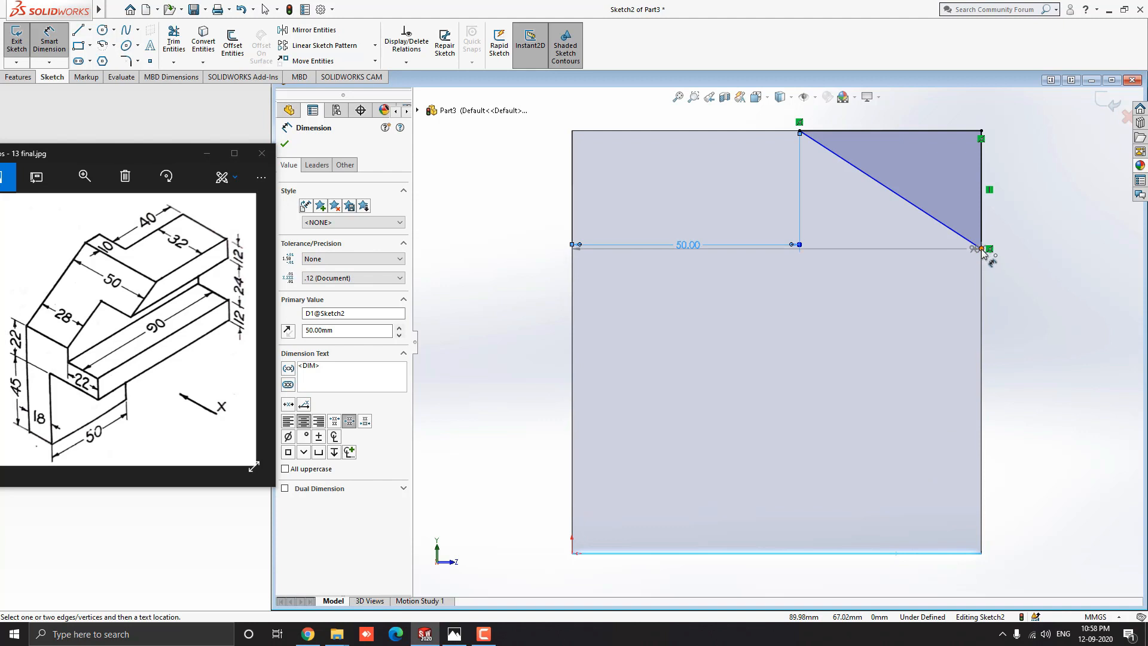
click(982, 248)
click(874, 326)
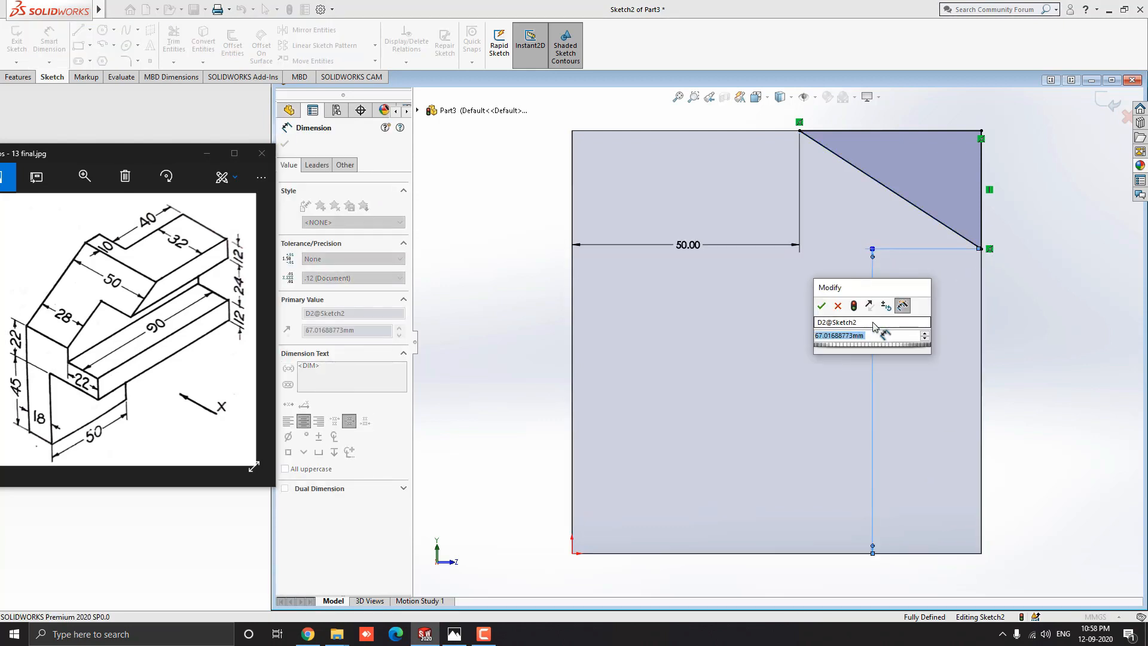
text(45+22)
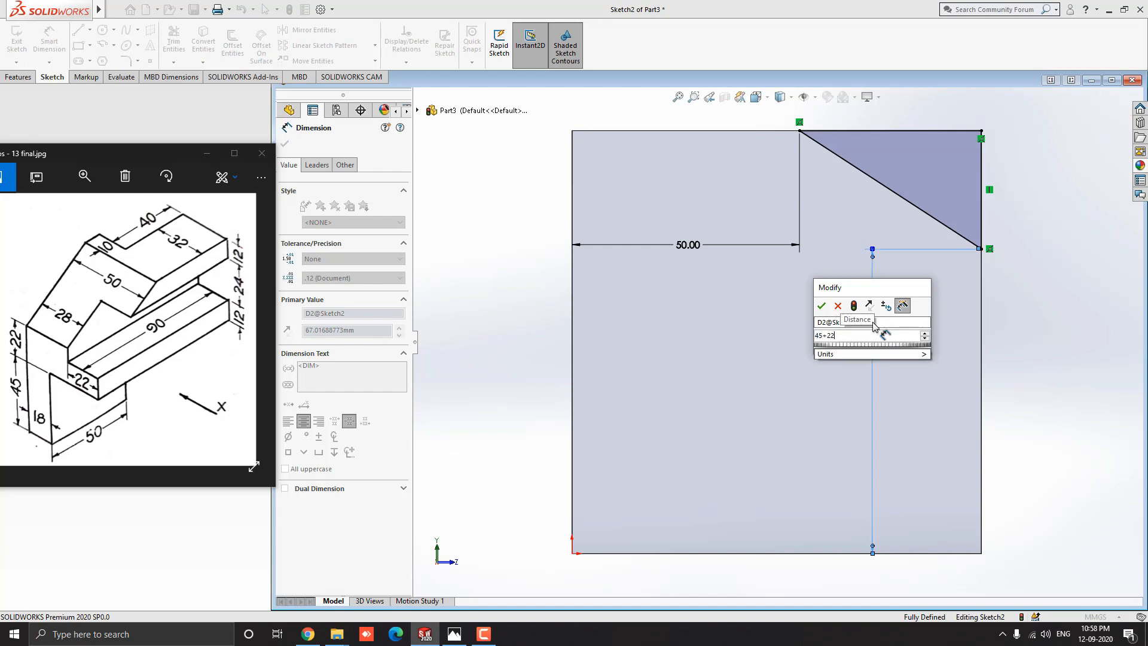
key(Return)
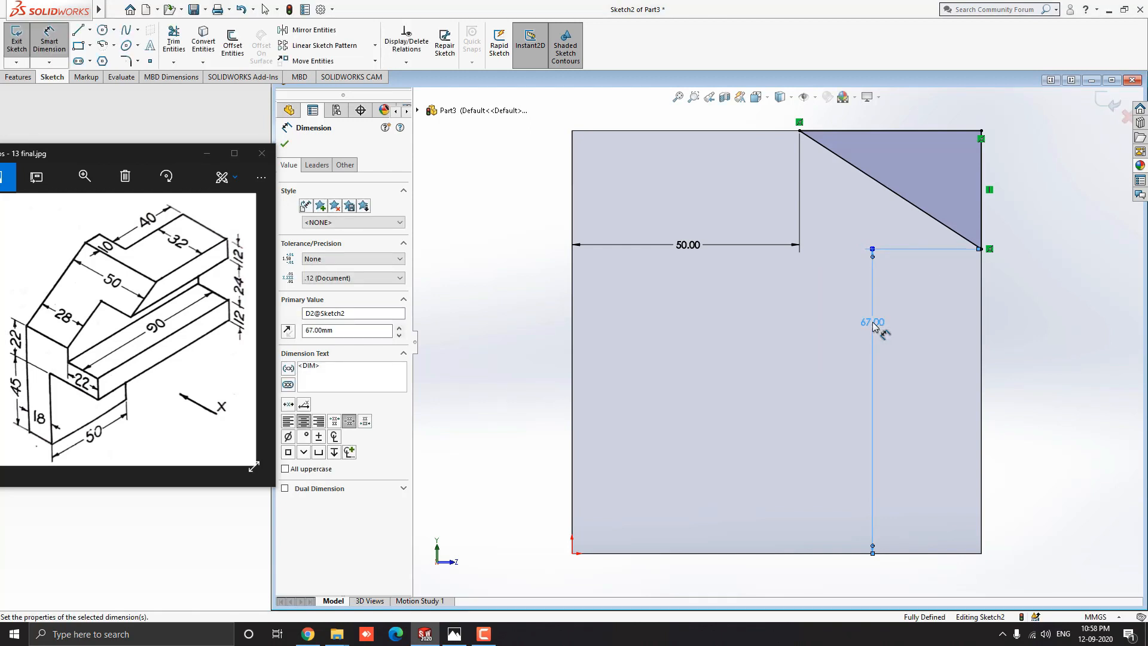
drag(890, 336, 1068, 336)
click(1033, 225)
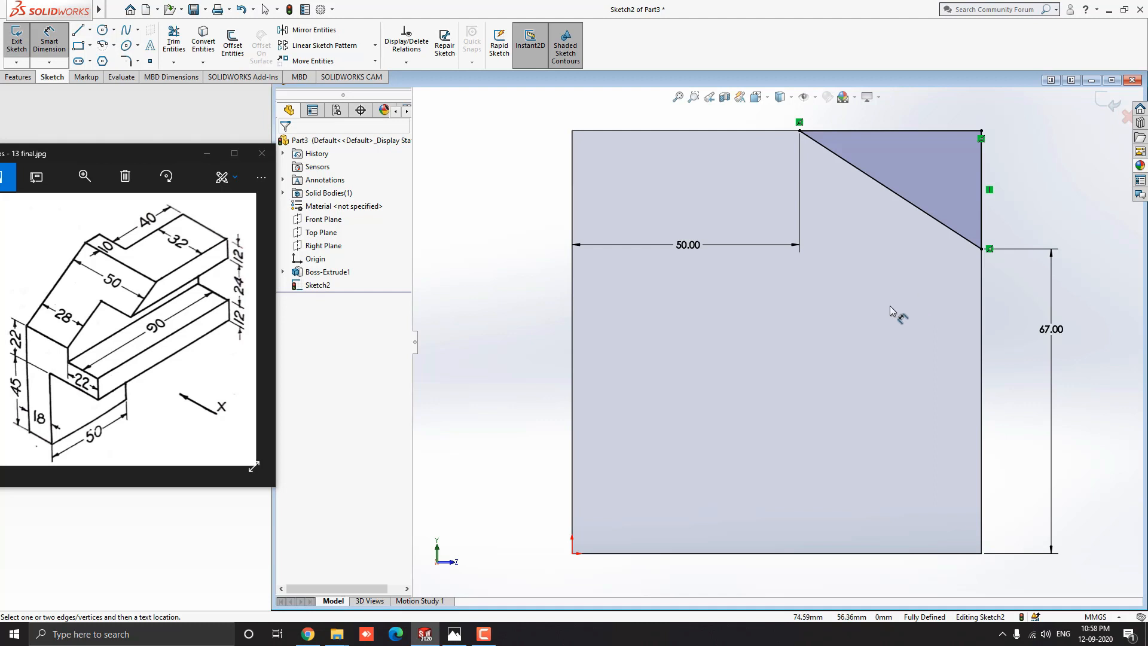
- Cut the triangular corner off the bracket with an Extruded Cut set to Through All
click(19, 78)
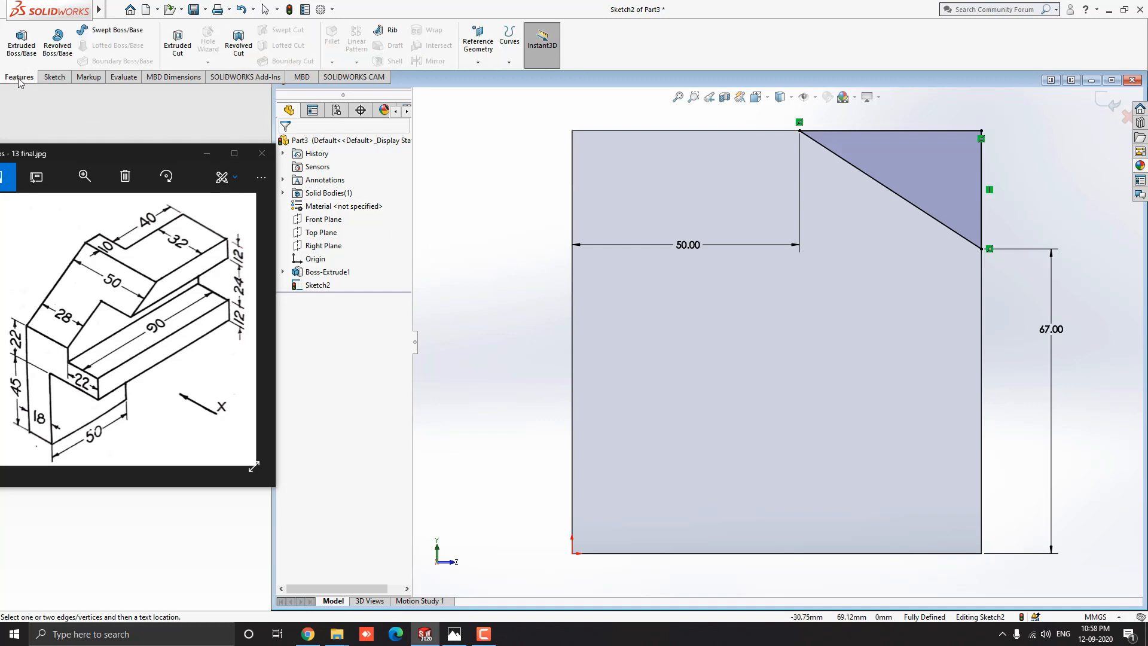
click(178, 49)
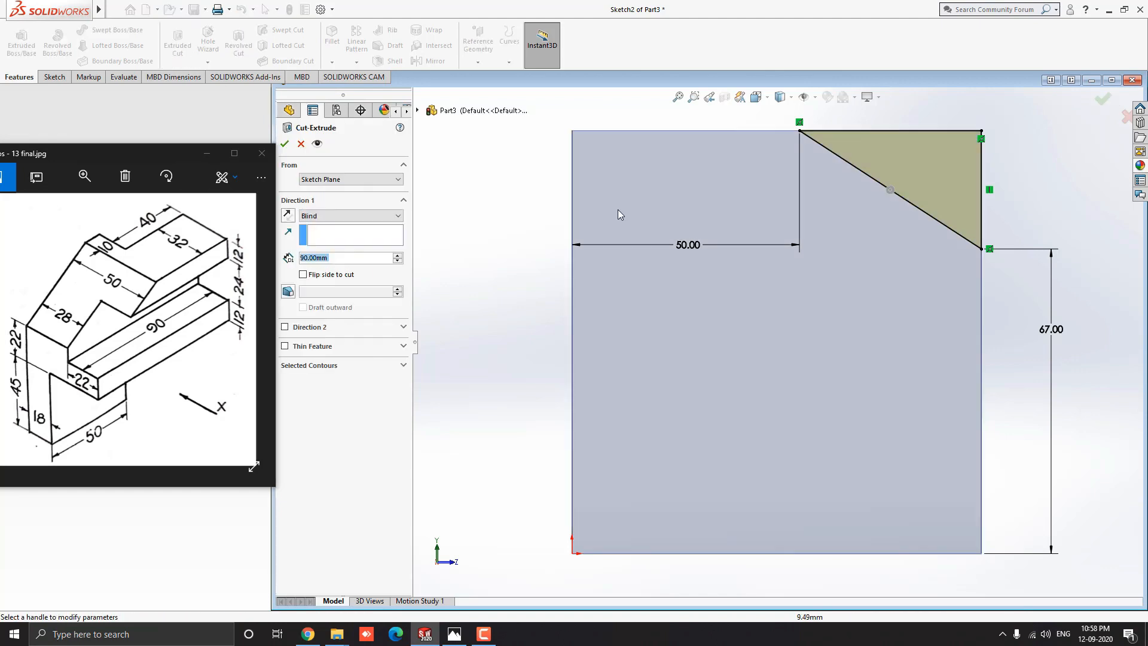
mouse_move(861, 256)
middle_down()
mouse_move(833, 251)
mouse_move(834, 274)
mouse_move(815, 290)
mouse_move(681, 375)
mouse_move(726, 322)
middle_up()
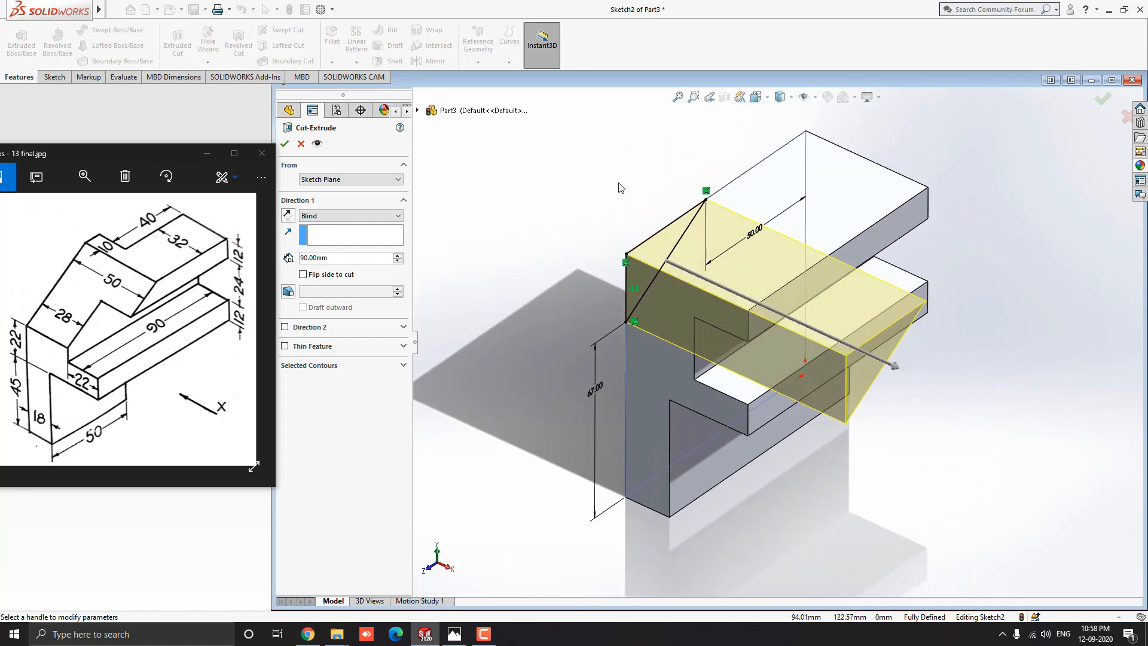
click(361, 216)
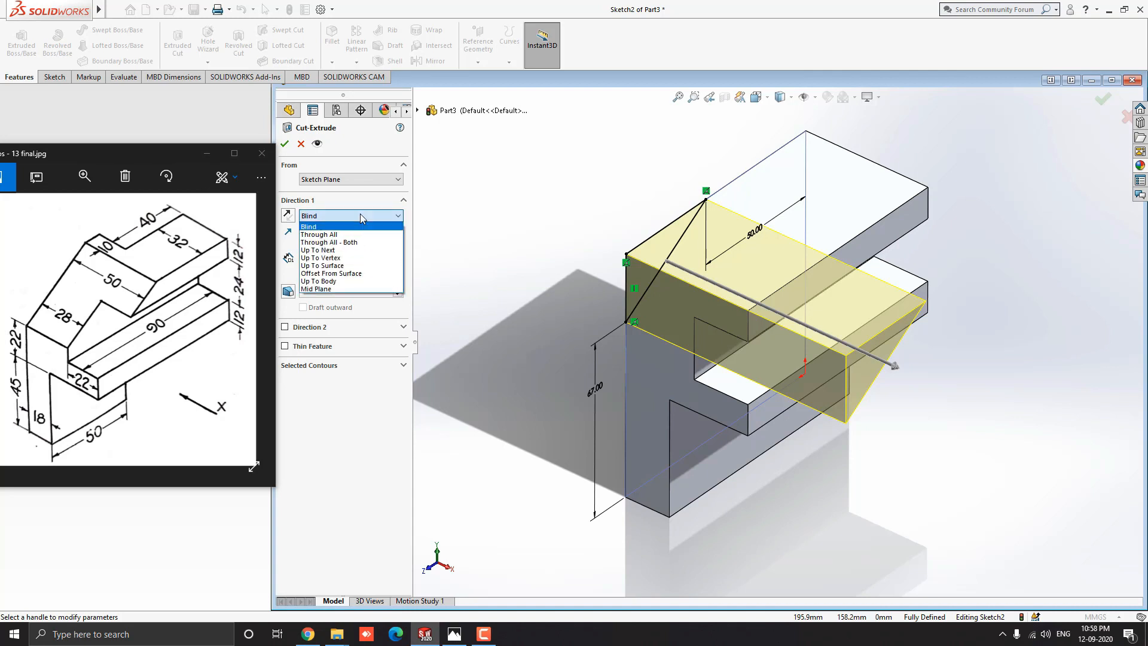
click(334, 235)
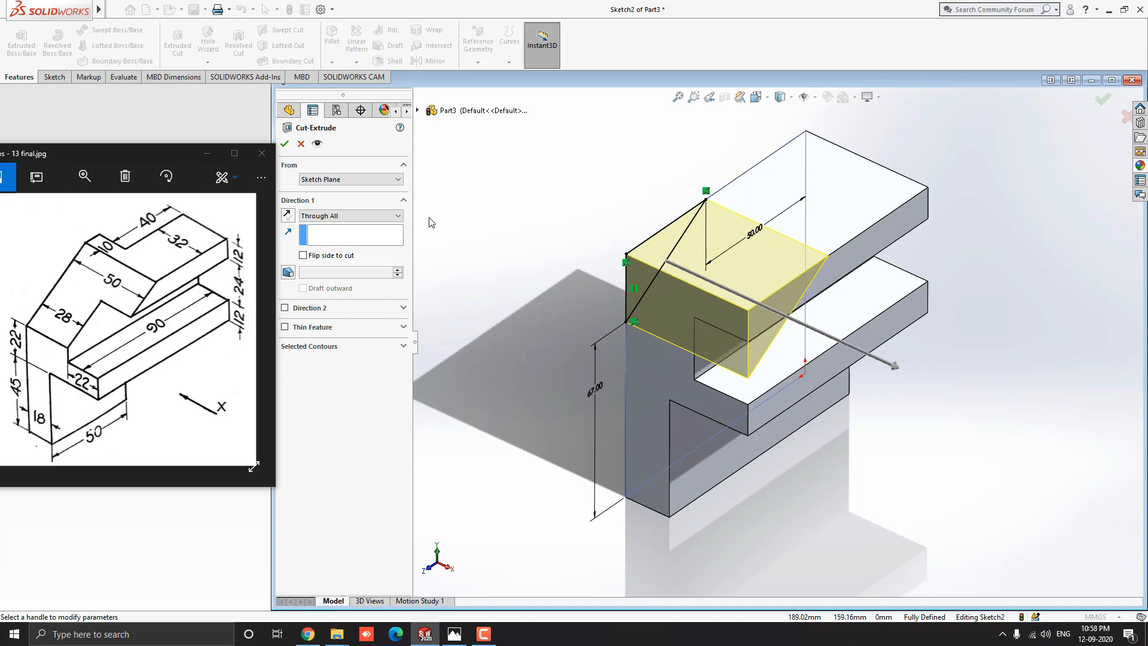
click(284, 144)
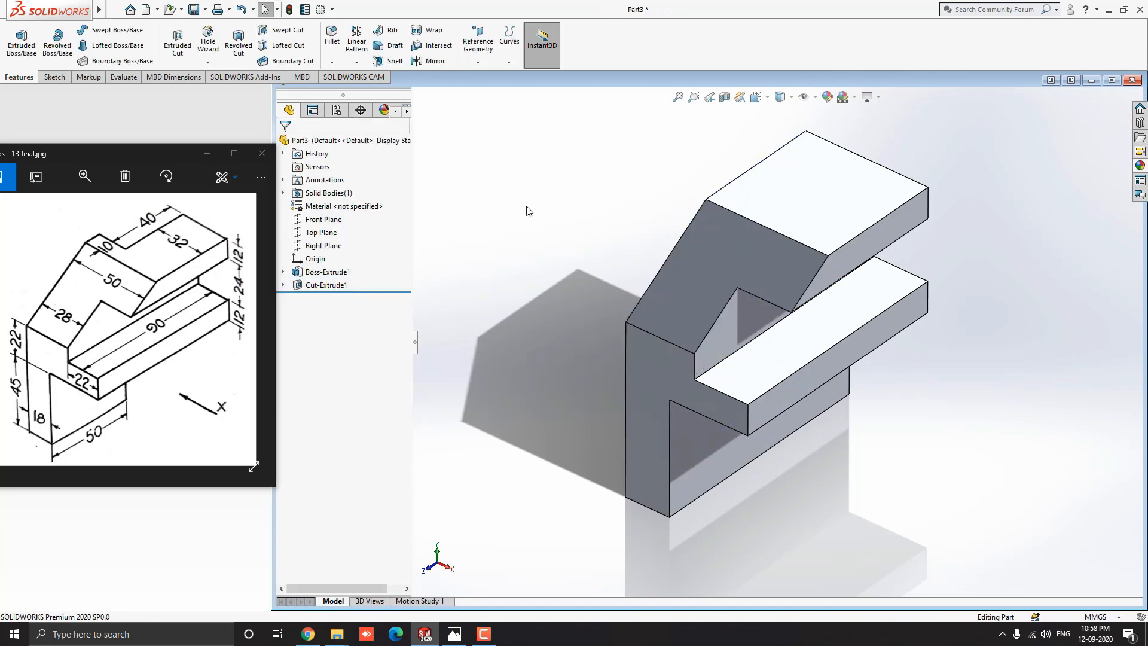
- Start a new sketch on the horizontal top face of the upper flange
middle_drag(658, 265, 607, 235)
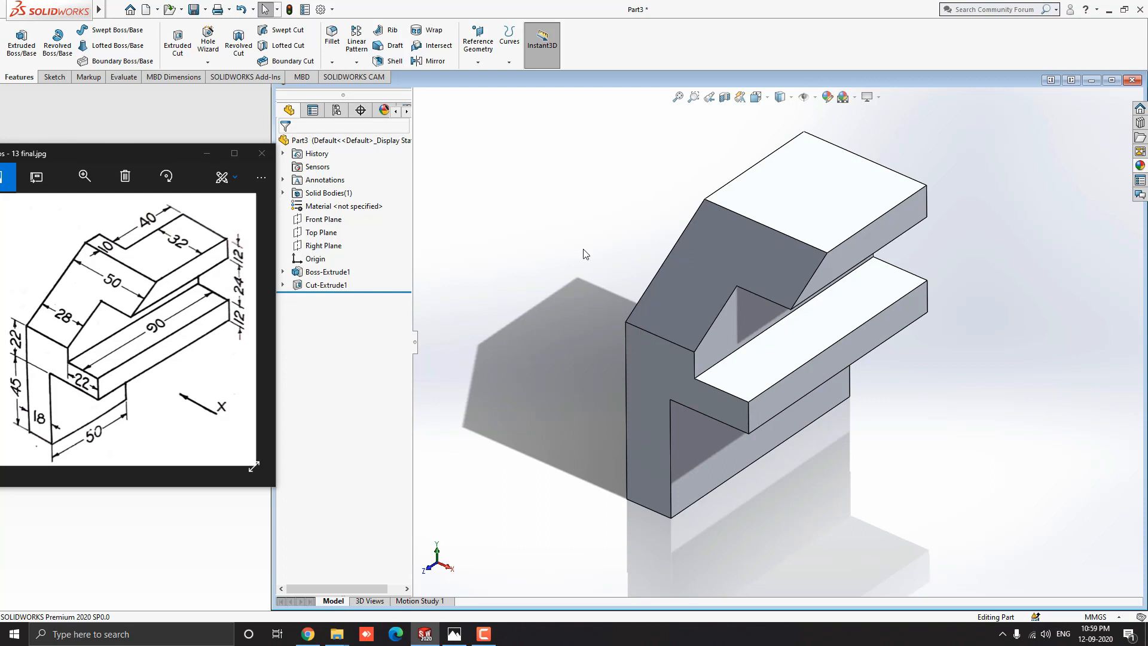
click(808, 217)
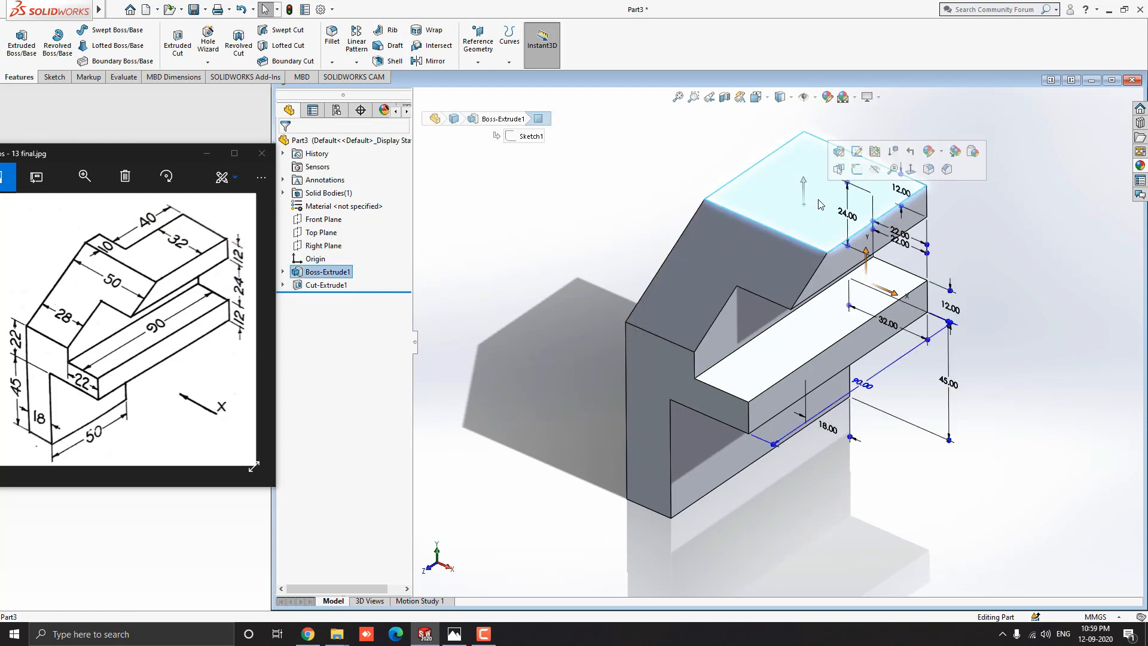
click(857, 170)
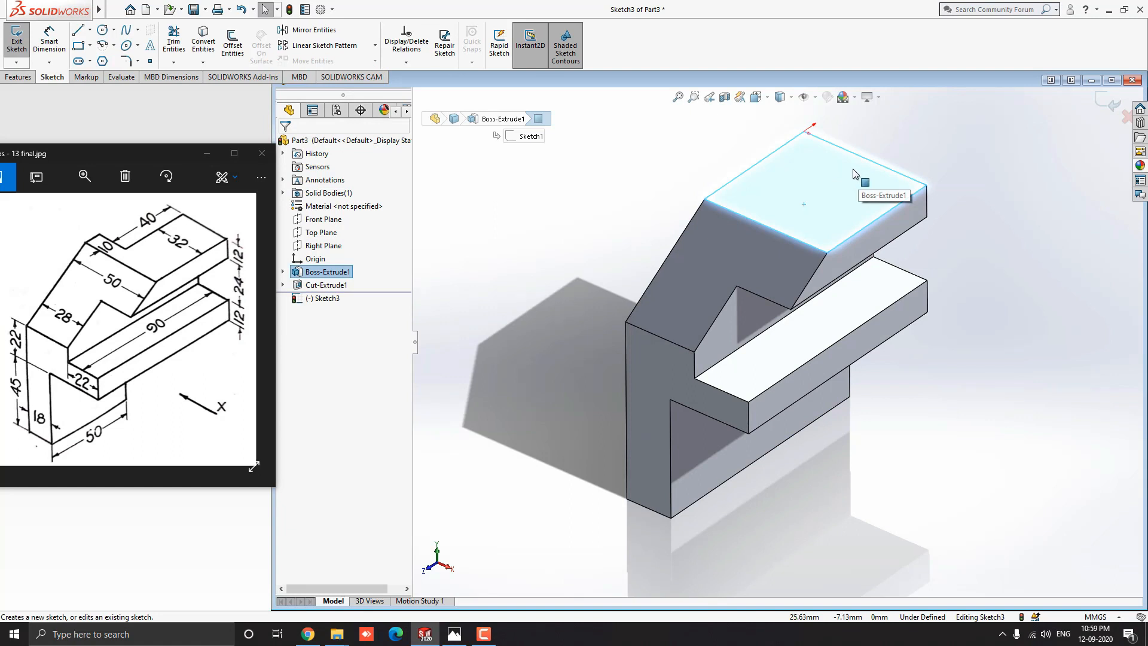
middle_drag(860, 179, 847, 213)
scroll(836, 135, down, 4)
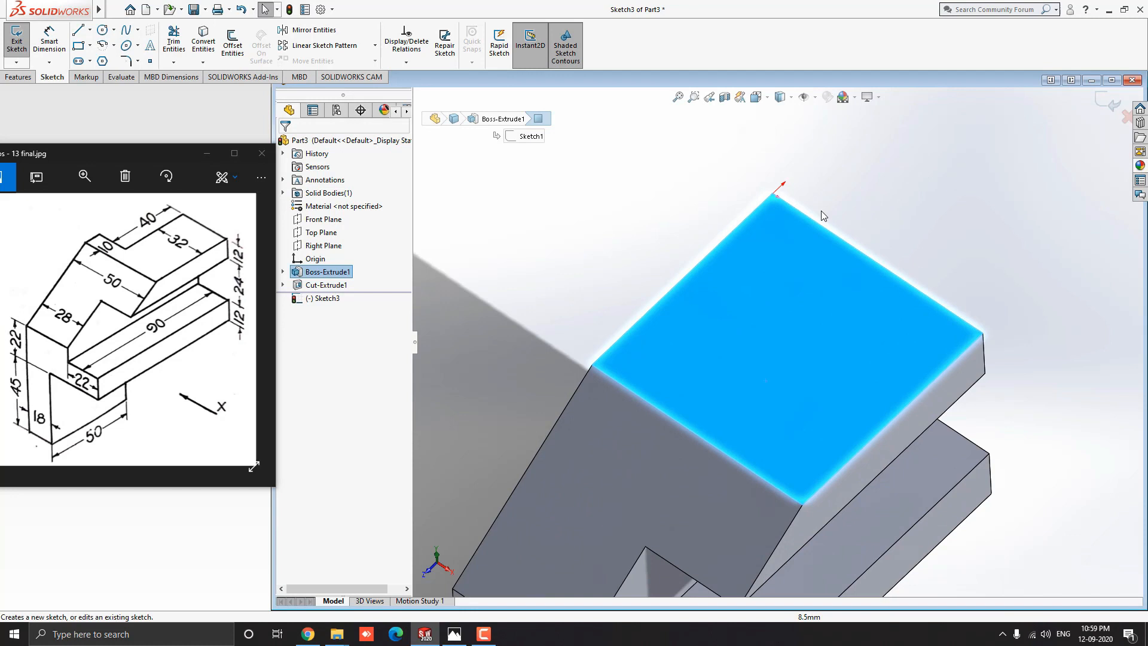
click(852, 183)
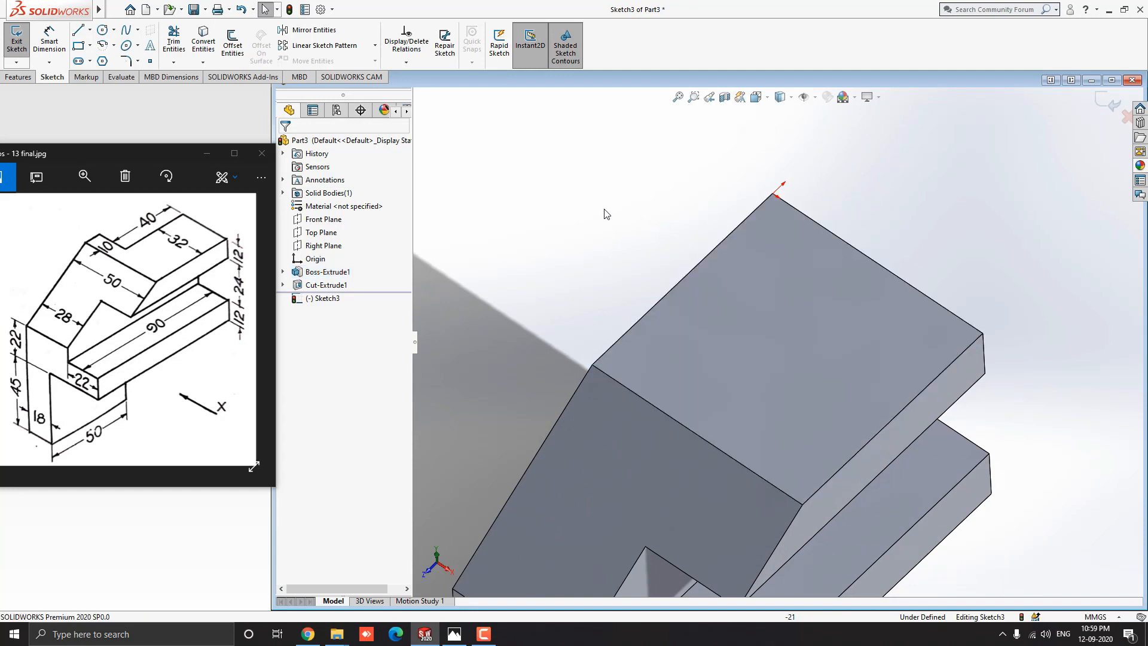
- Sketch a corner rectangle from the origin on the upper flange's top face, 40 mm along the flange by 50-32 mm across
click(79, 48)
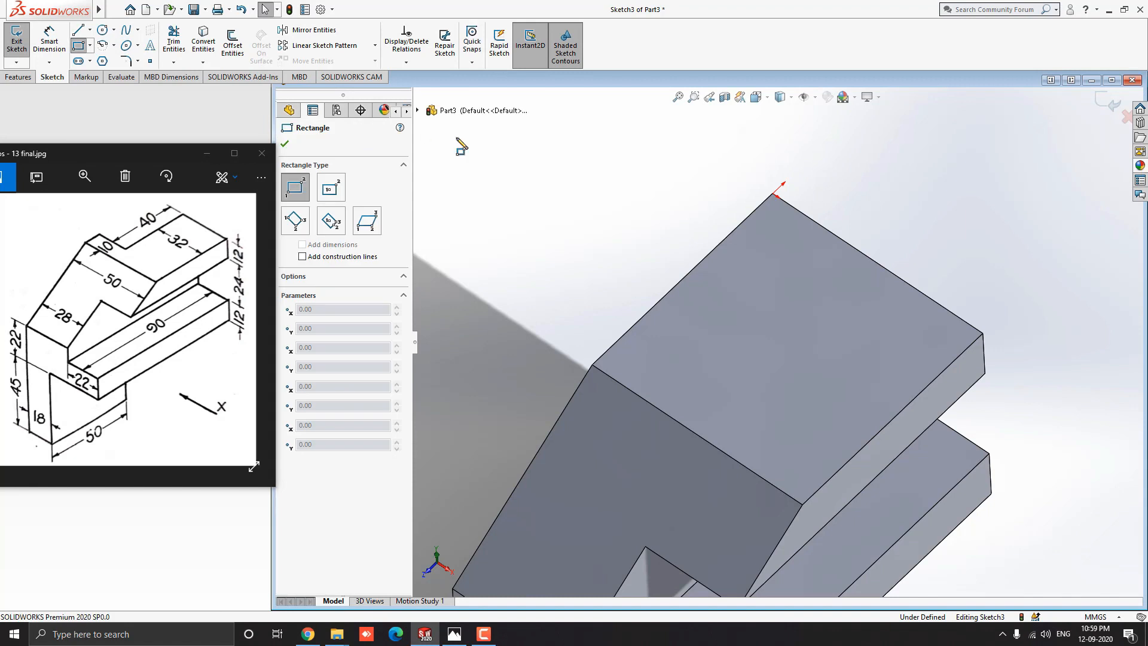
click(774, 193)
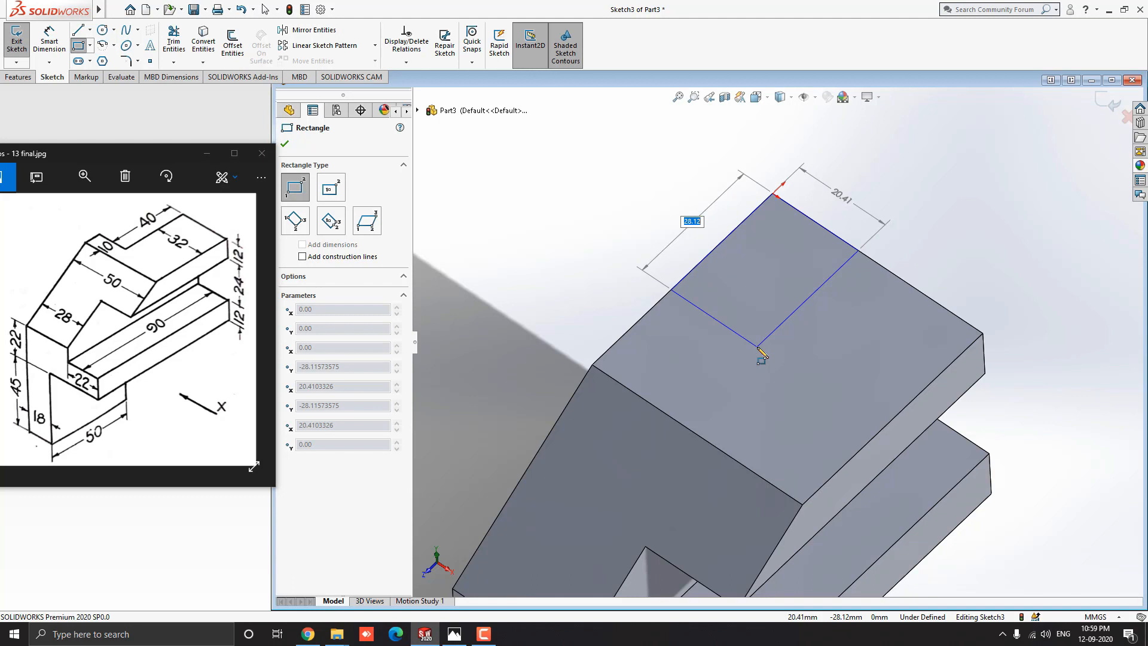
text(40)
key(Tab)
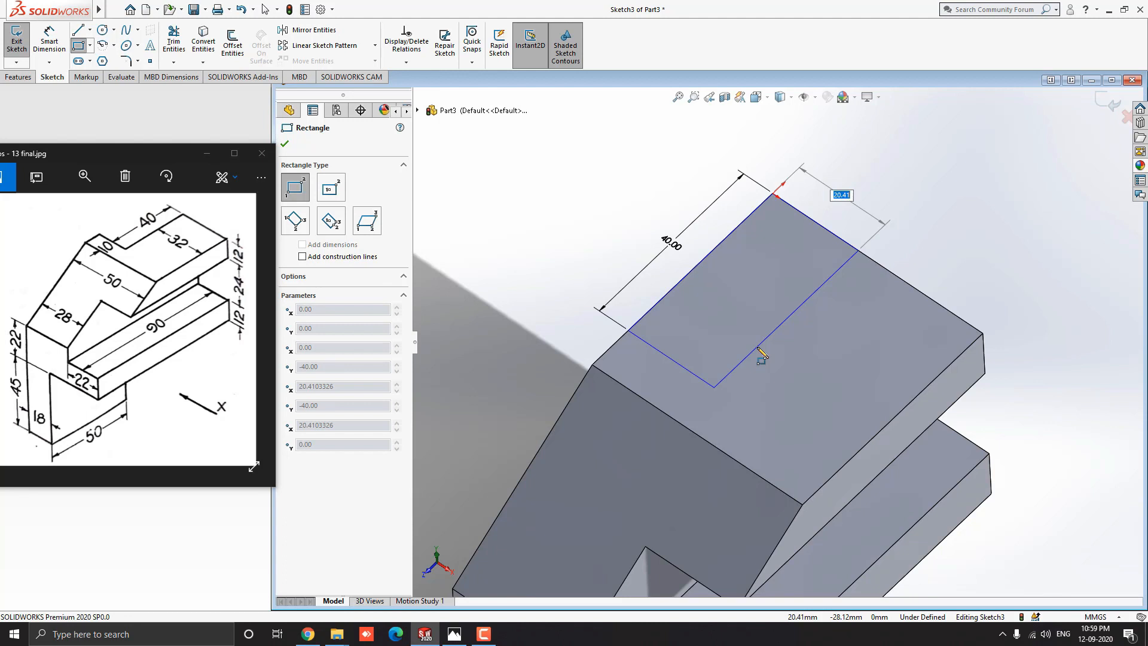
text(50-32)
key(Return)
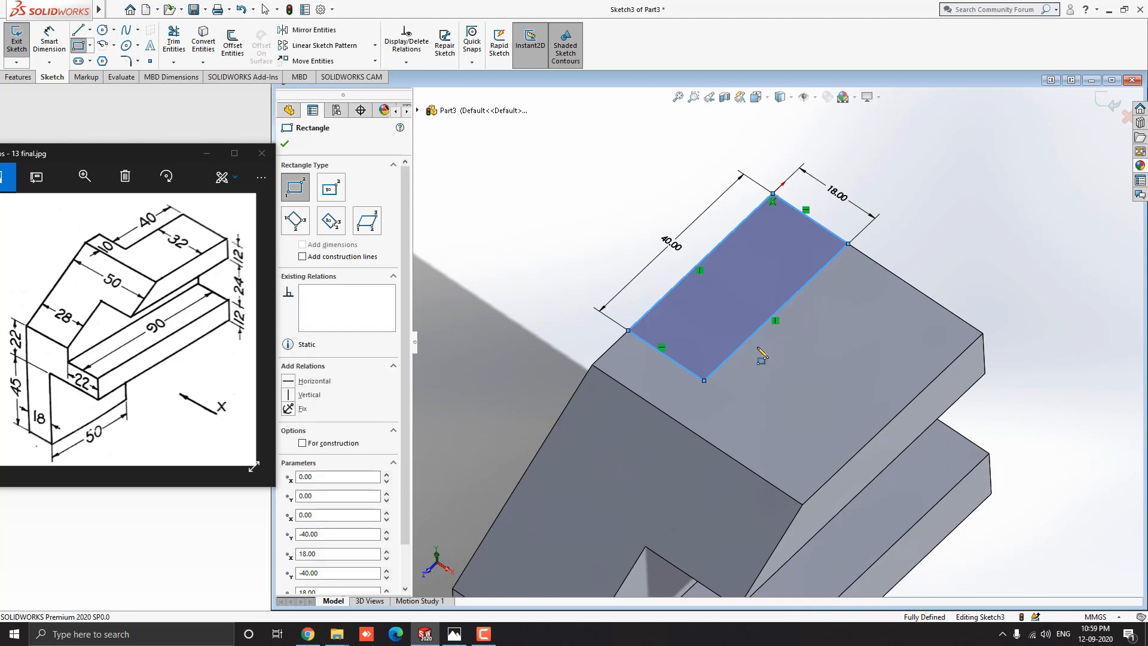
key(Escape)
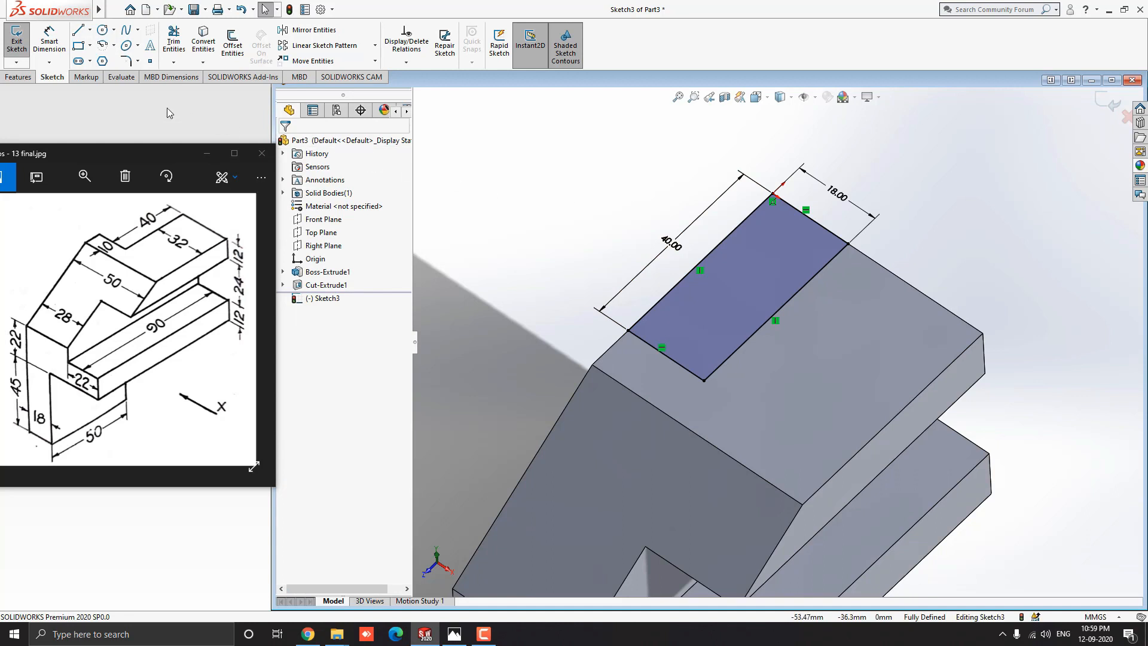
- Cut the rectangle down through the bracket with an Extruded Cut set to Through All
click(19, 77)
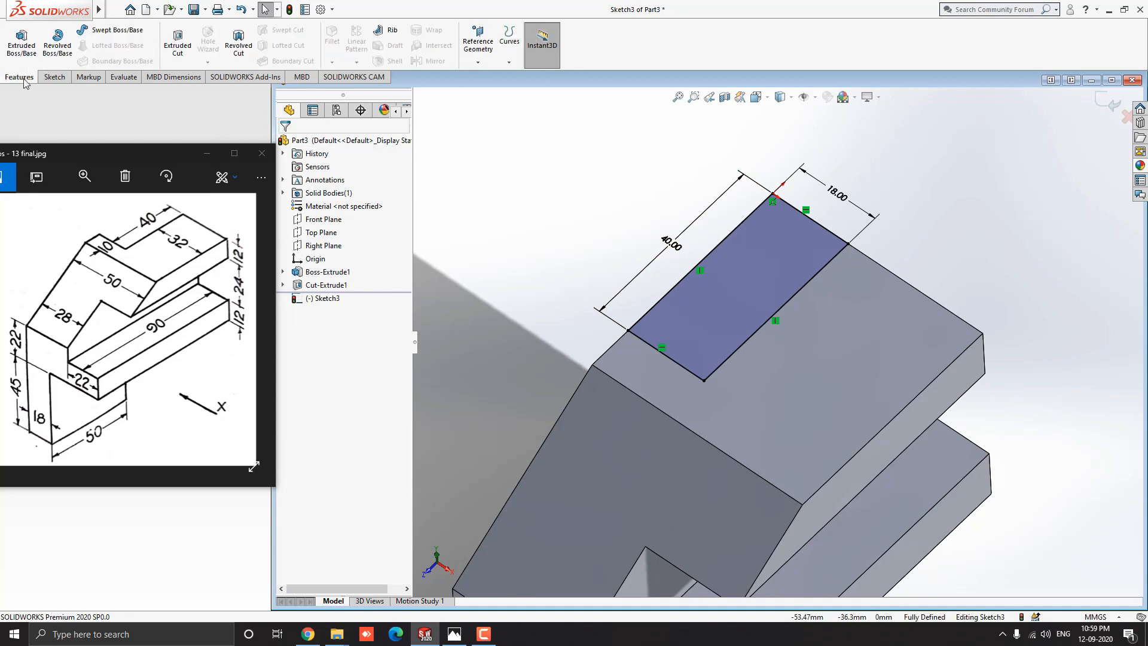
click(175, 50)
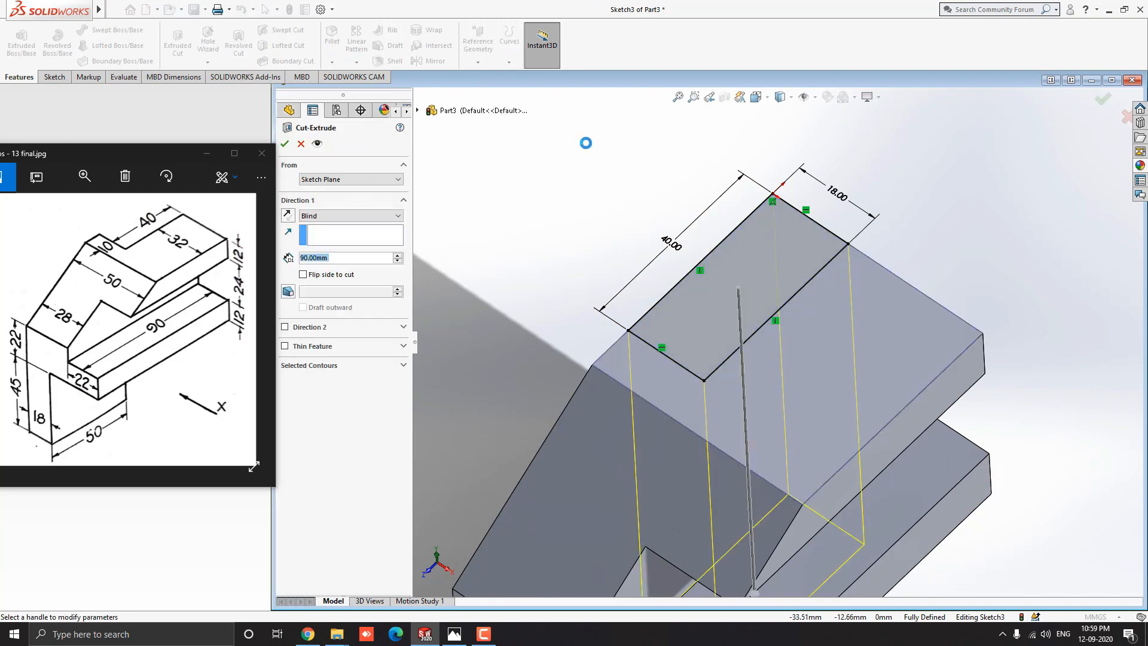
scroll(781, 290, up, 5)
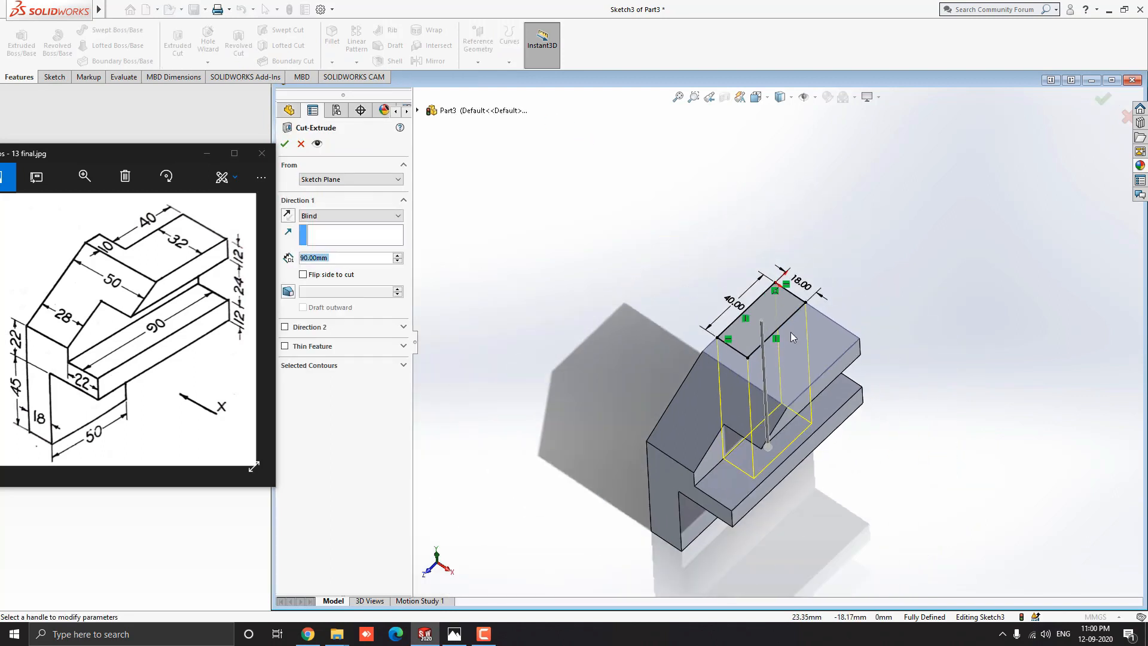
mouse_move(791, 332)
middle_down()
mouse_move(784, 323)
mouse_move(999, 328)
mouse_move(1036, 369)
mouse_move(849, 448)
middle_up()
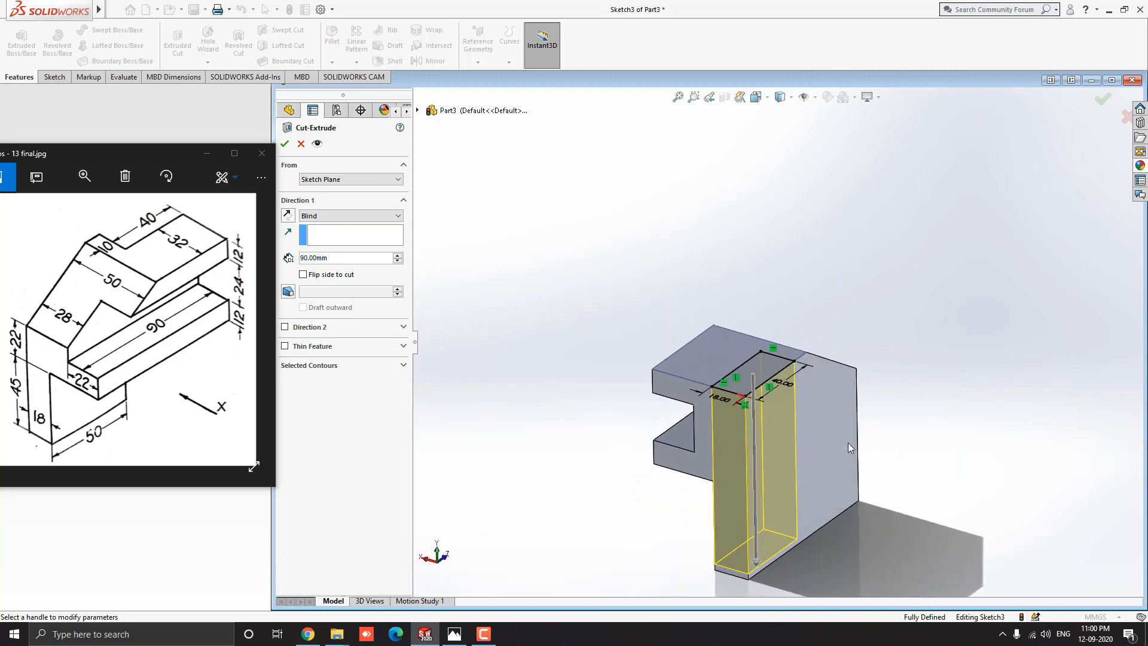
middle_drag(772, 507, 810, 283)
scroll(811, 282, down, 3)
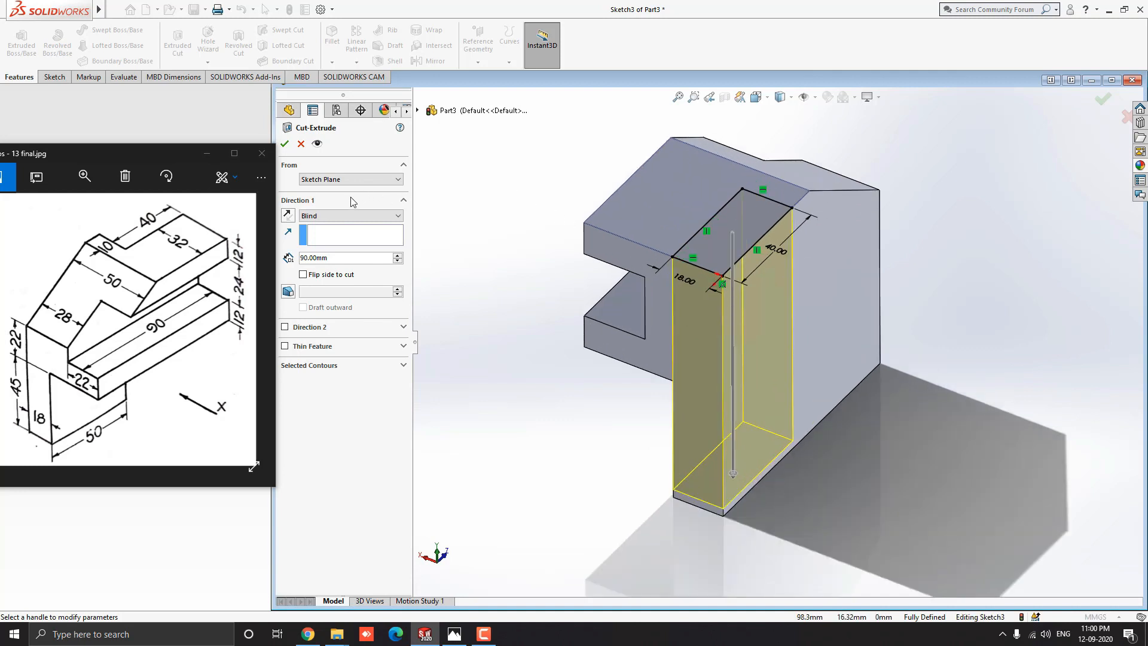
click(330, 217)
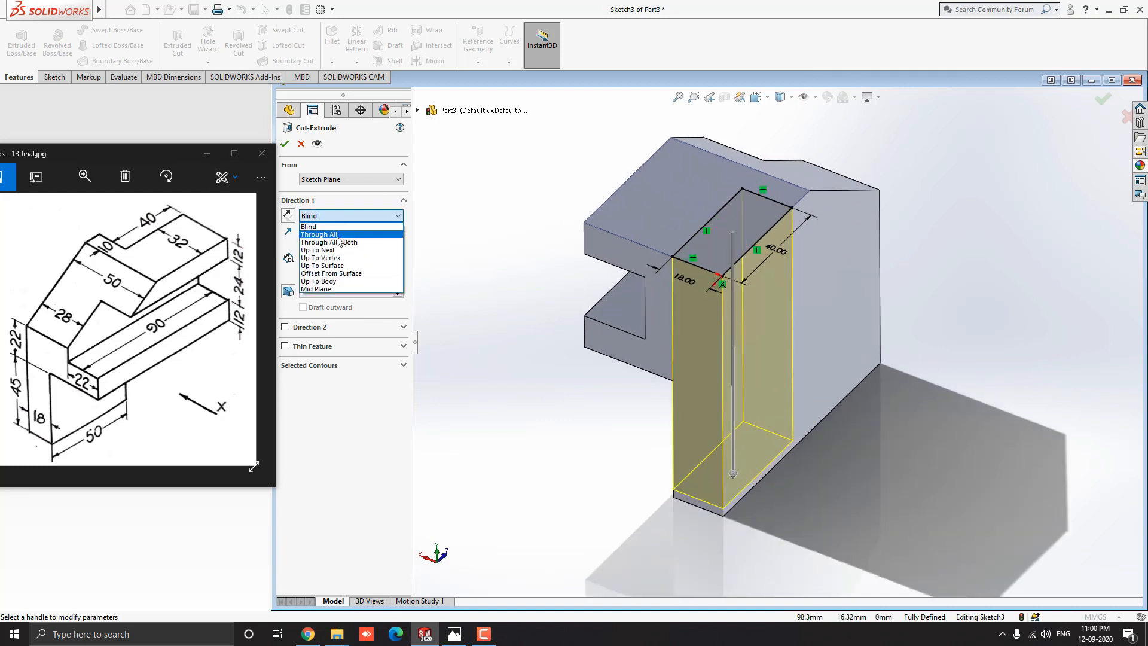
click(333, 235)
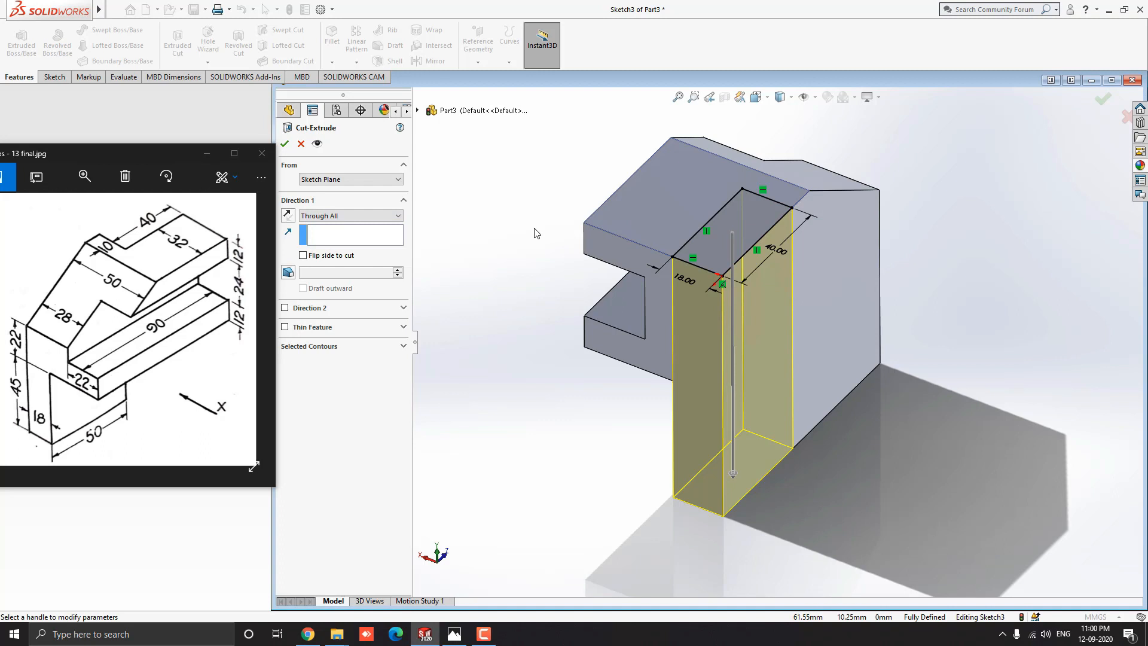
click(285, 146)
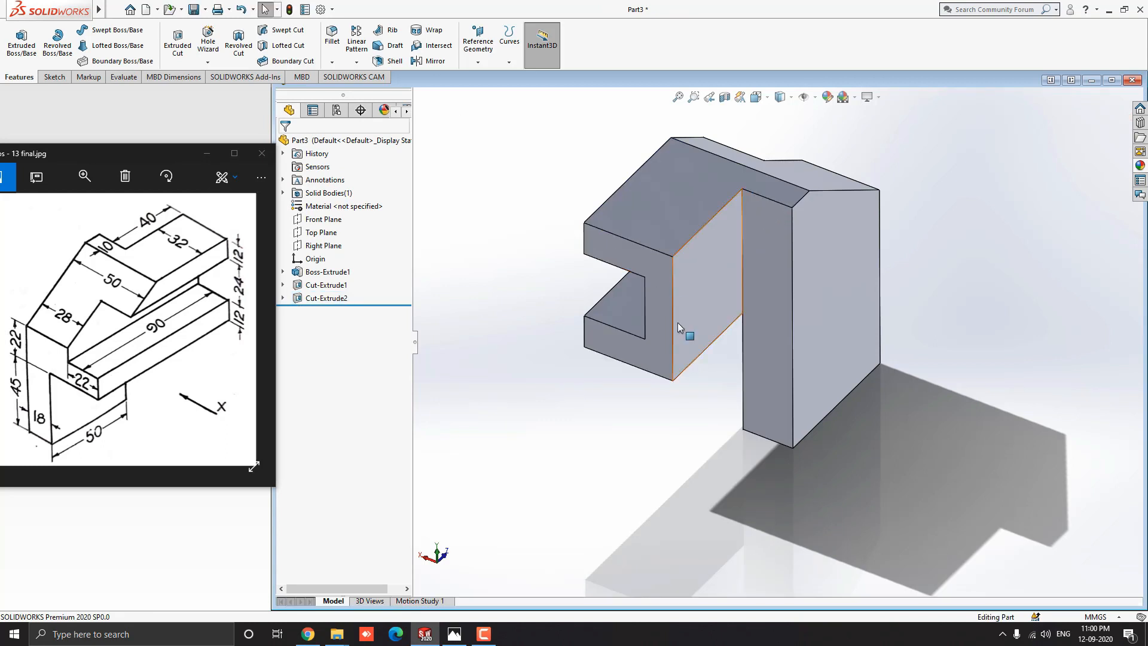
- Minimize the reference drawing image and maximize the part window to show the whole bracket
middle_drag(677, 321, 779, 298)
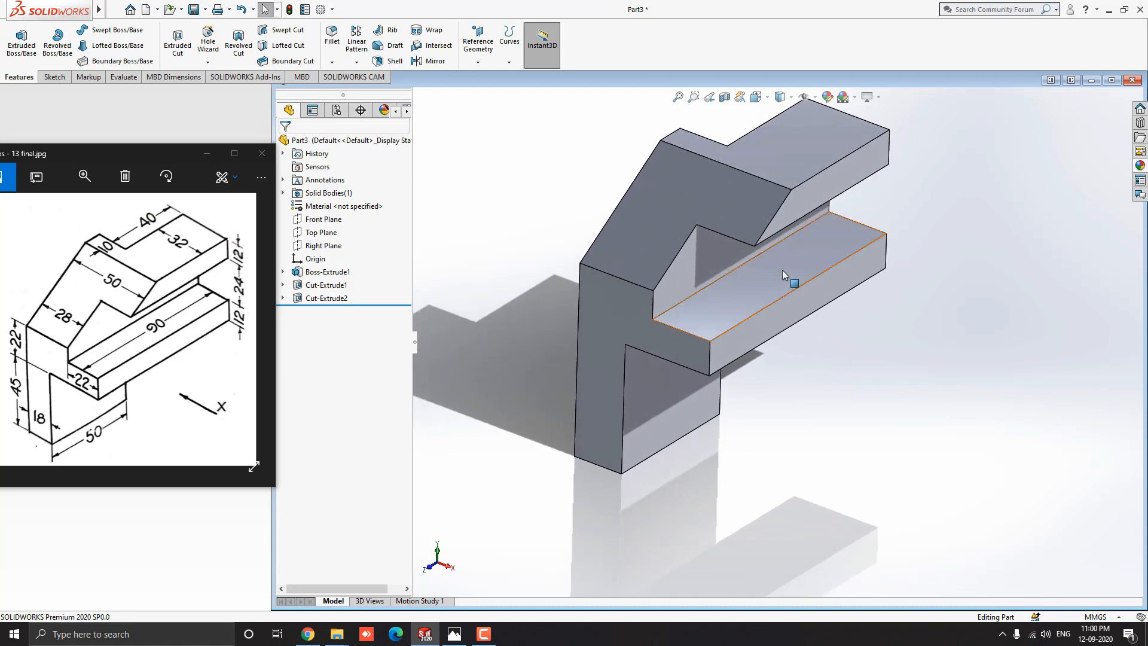
click(207, 153)
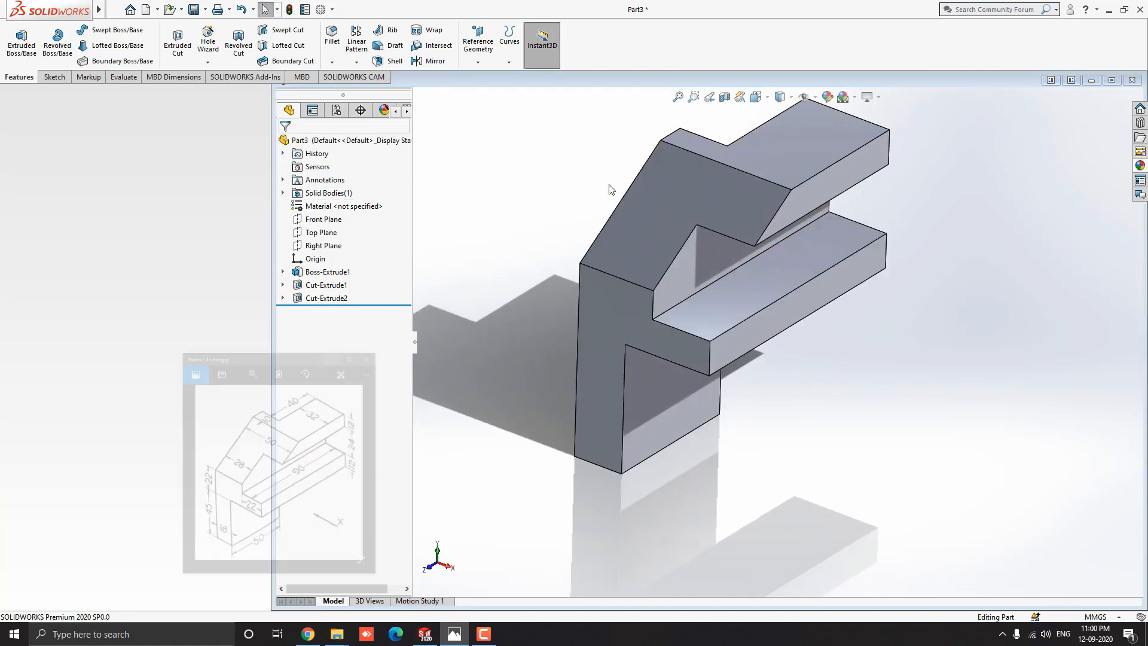
click(1111, 80)
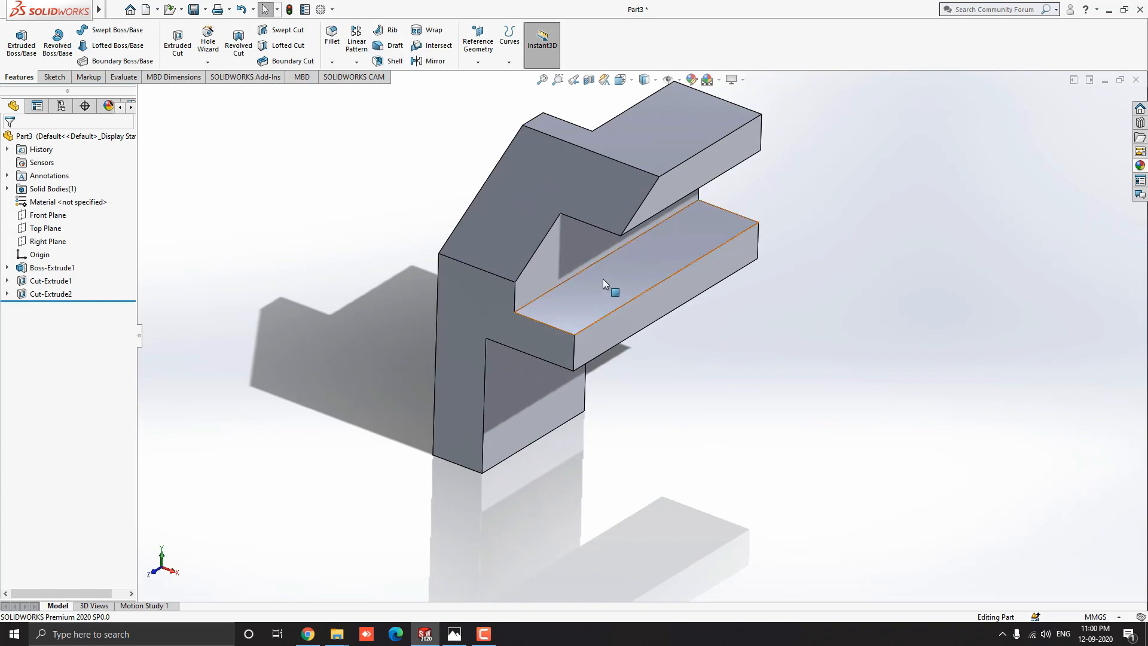
scroll(615, 245, up, 3)
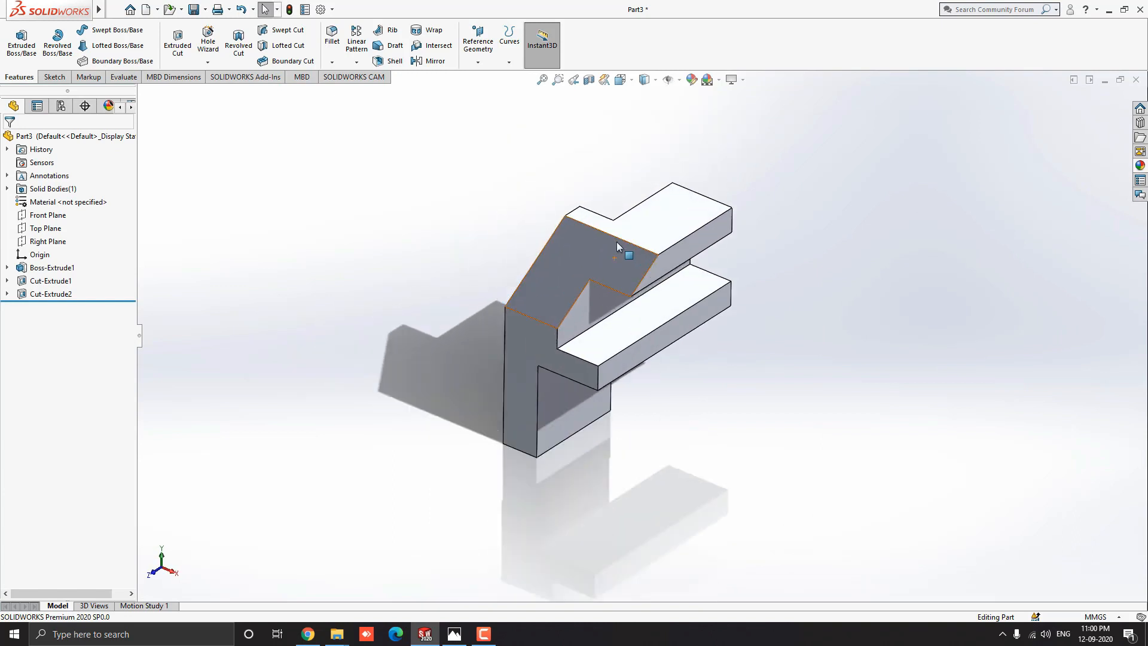
scroll(622, 251, down, 2)
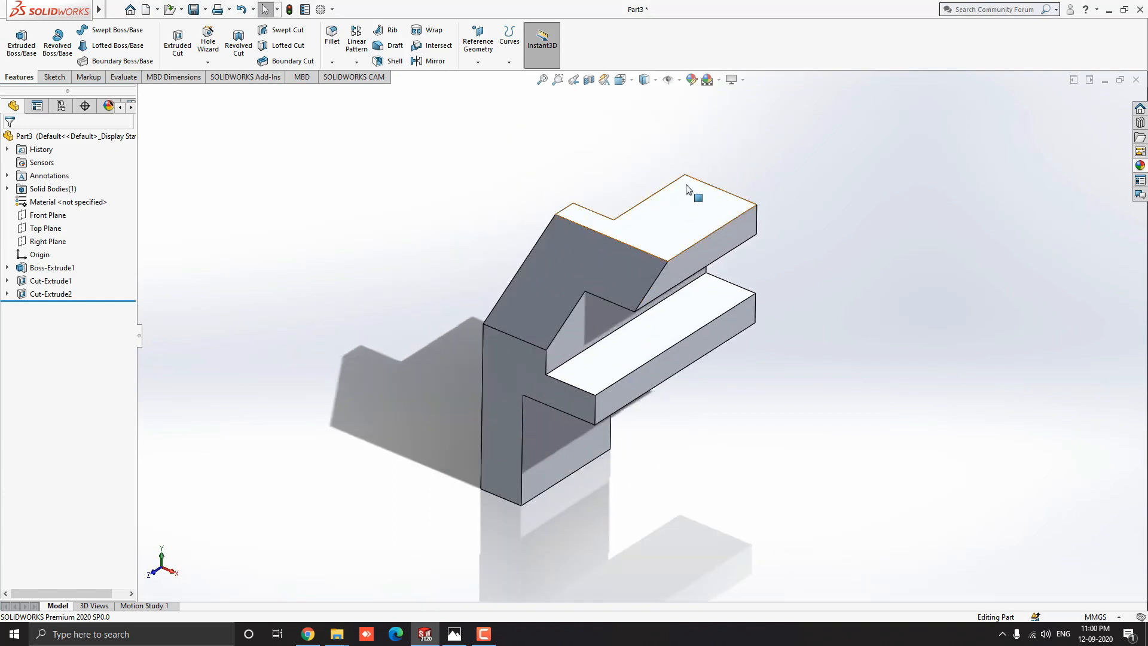
- Apply a teal colour appearance (RGB 0, 192, 192) to the whole part
click(692, 81)
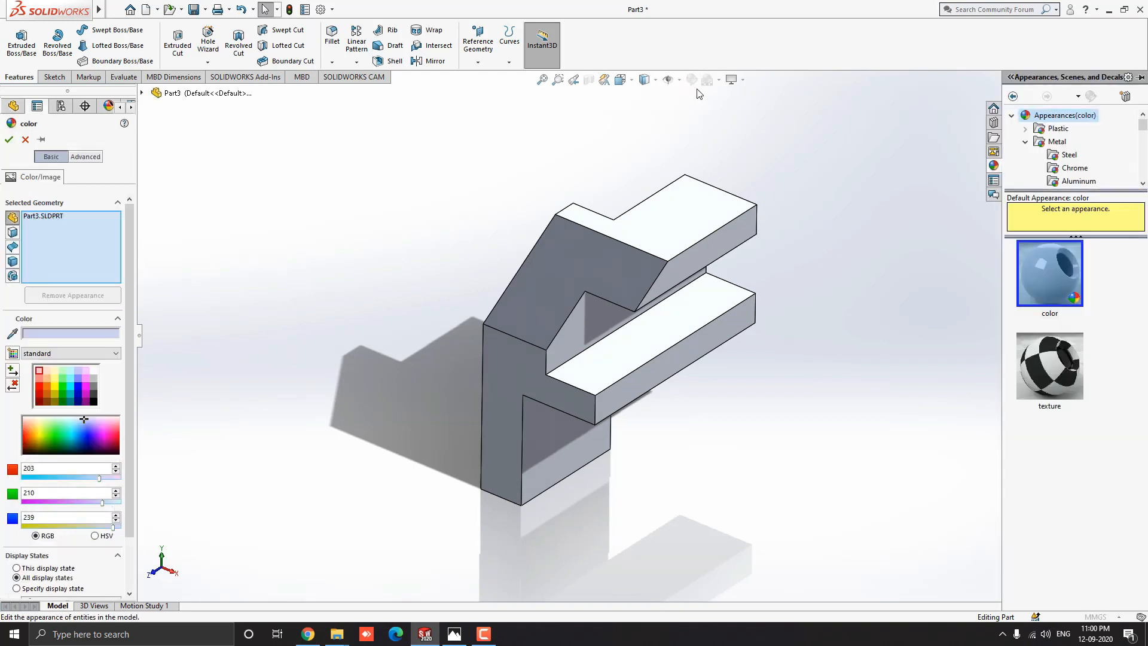
click(70, 392)
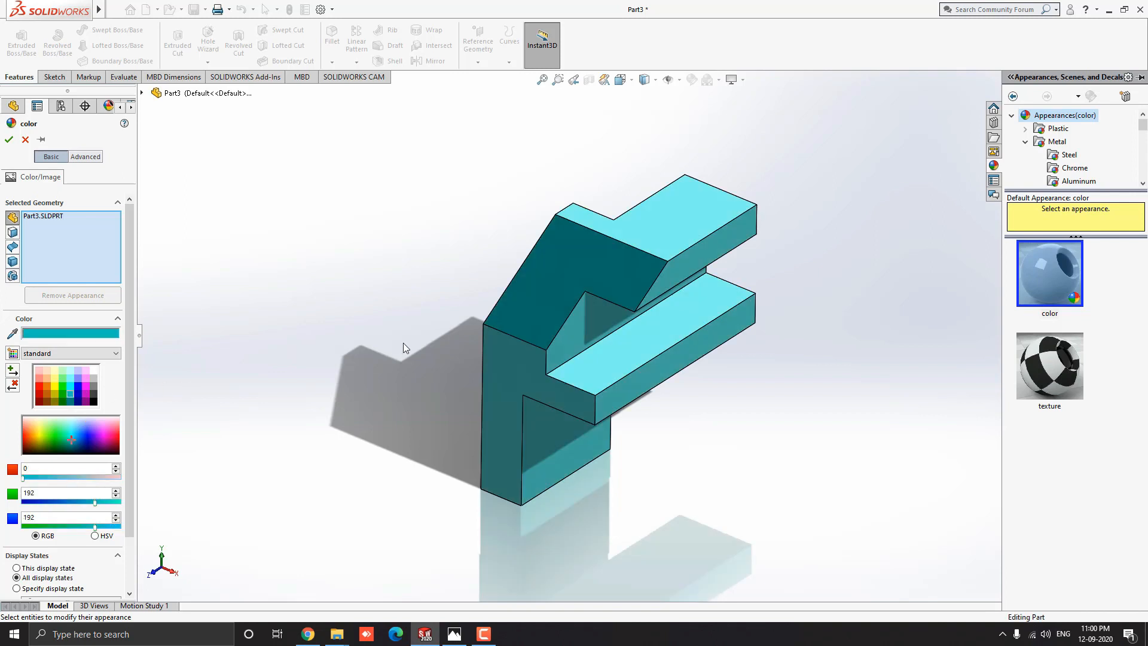
middle_drag(403, 342, 681, 388)
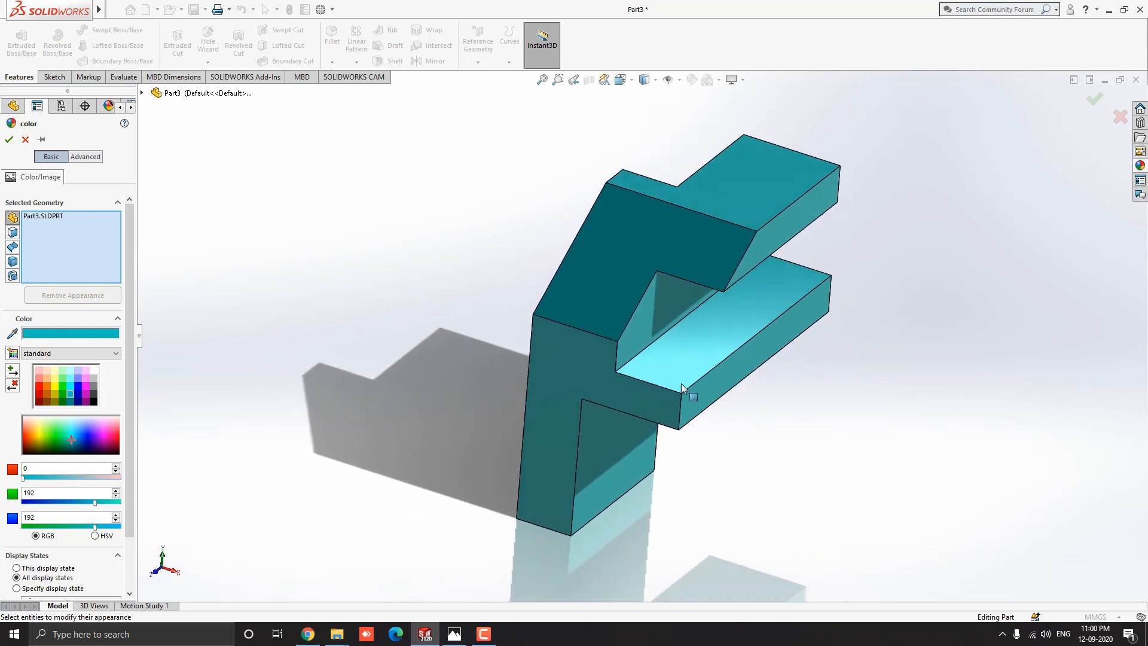
click(6, 142)
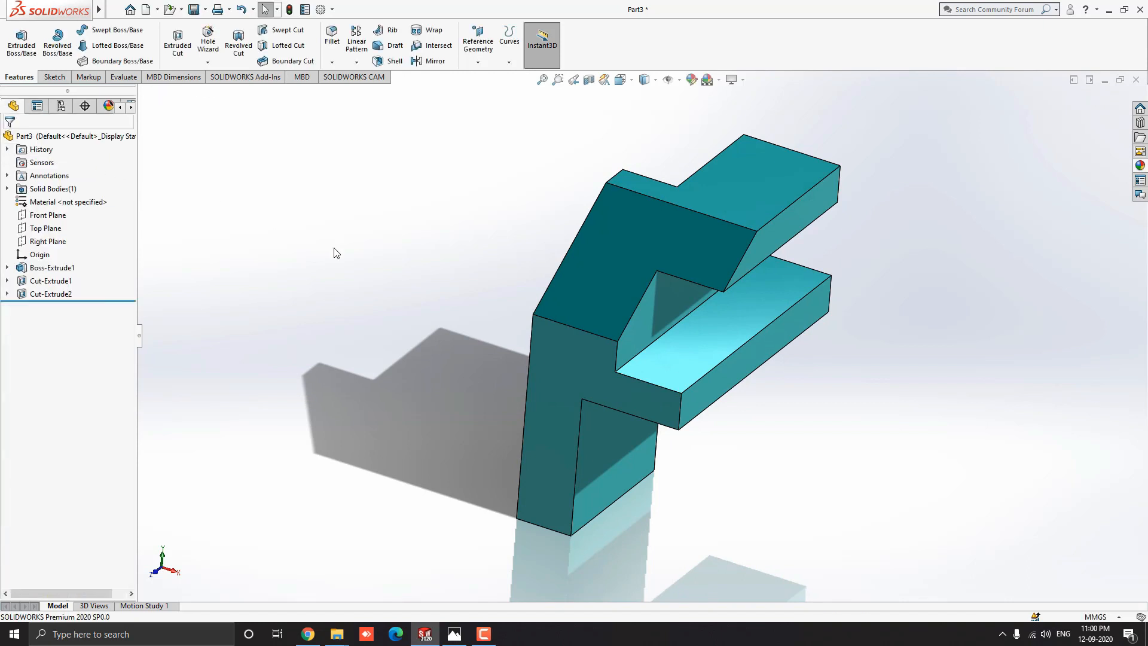
- Show the finished bracket in the Isometric view and inspect it from several sides
scroll(658, 324, up, 3)
middle_drag(657, 325, 655, 338)
key(space)
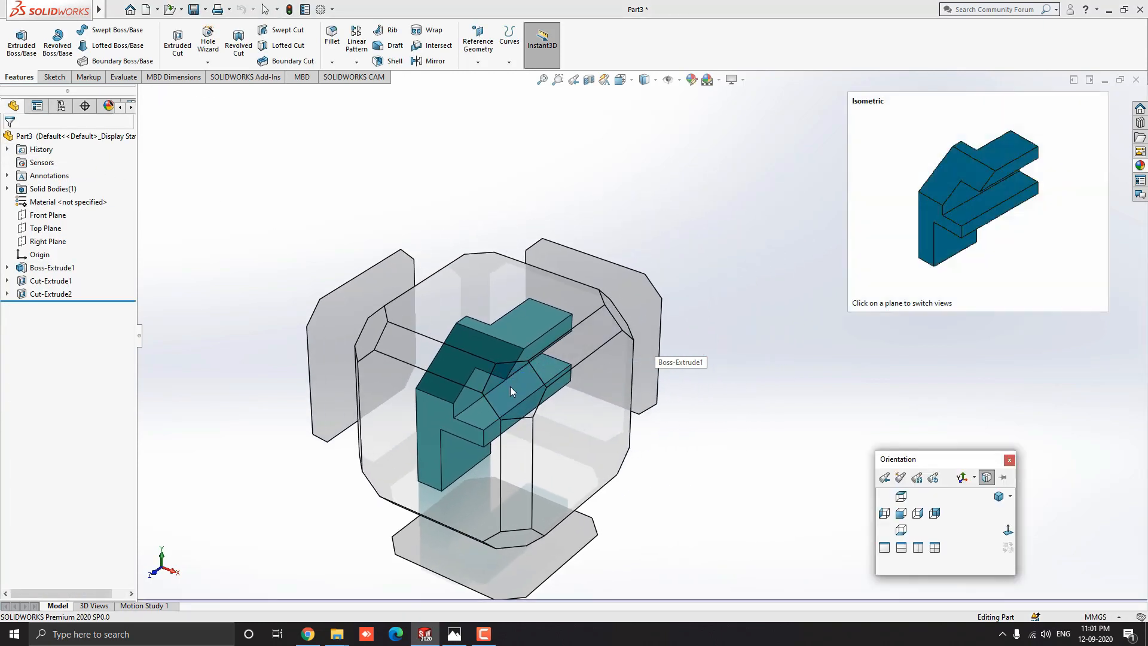
click(510, 386)
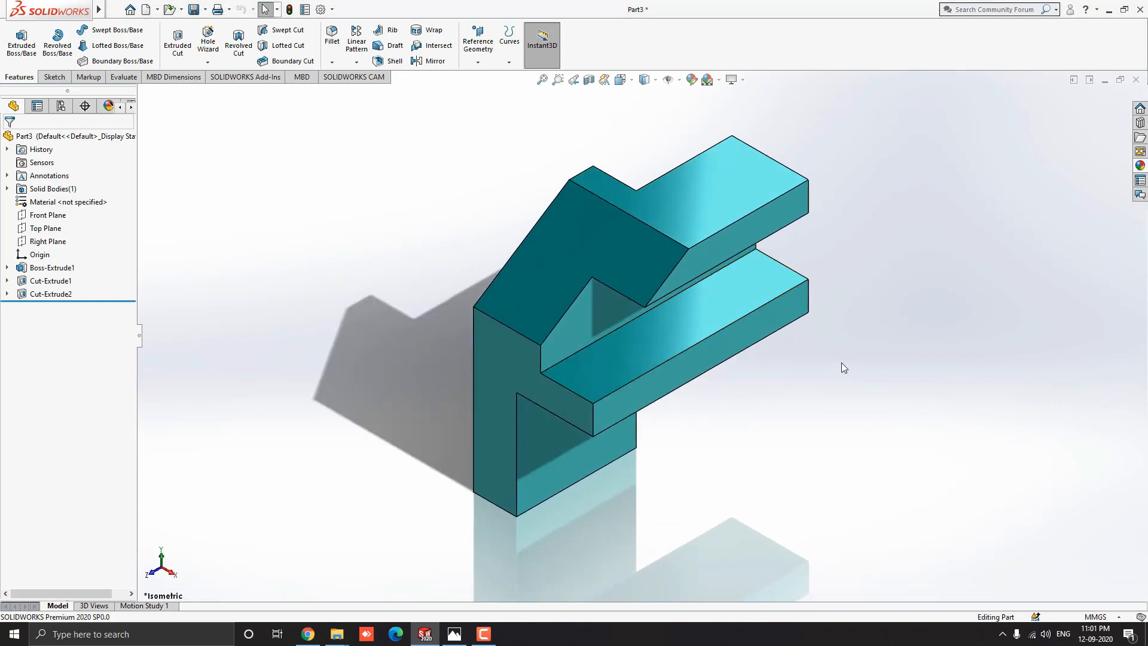
middle_drag(825, 363, 356, 372)
middle_drag(752, 347, 408, 323)
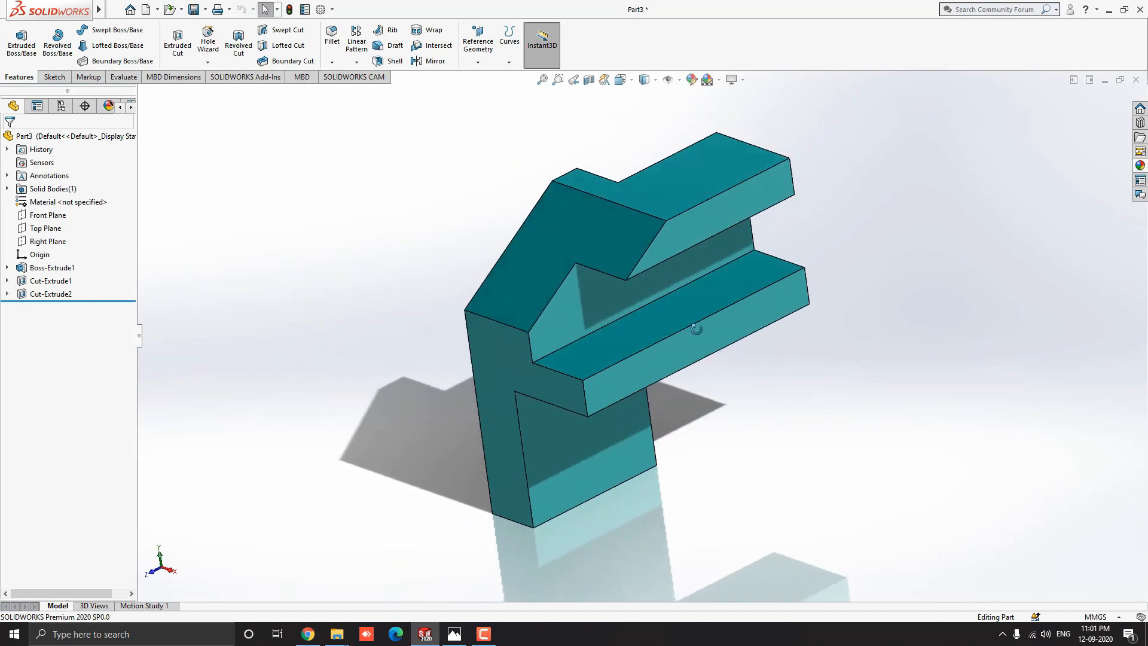